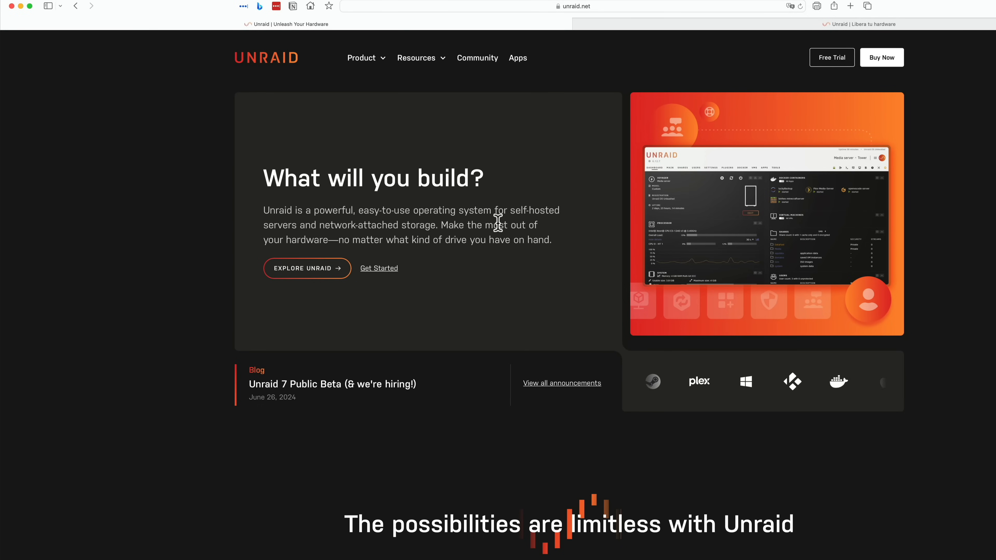
- Look over the Unraid home page and open the English free trial page
scroll(495, 220, "down", 5)
scroll(498, 221, "down", 10)
scroll(497, 218, "up", 15)
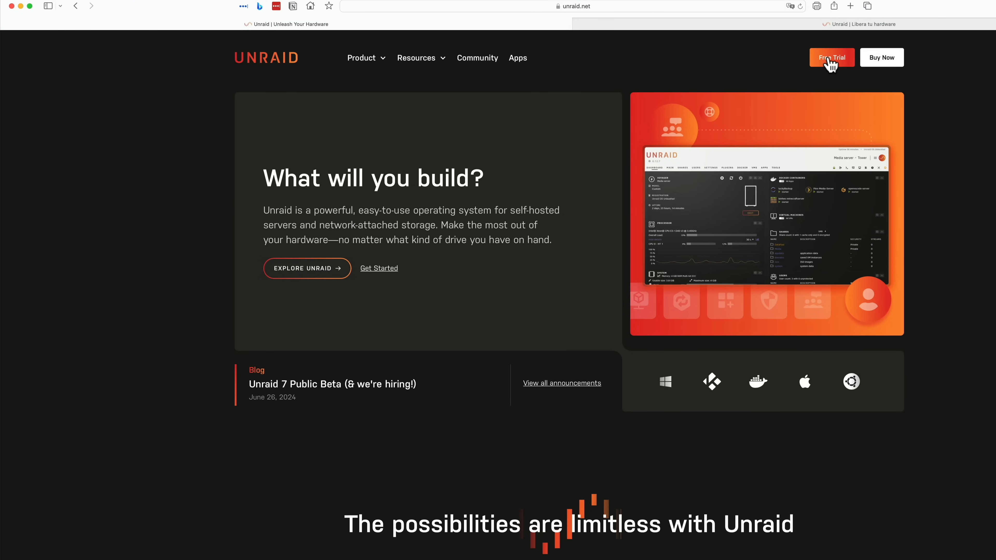
left_click(842, 67)
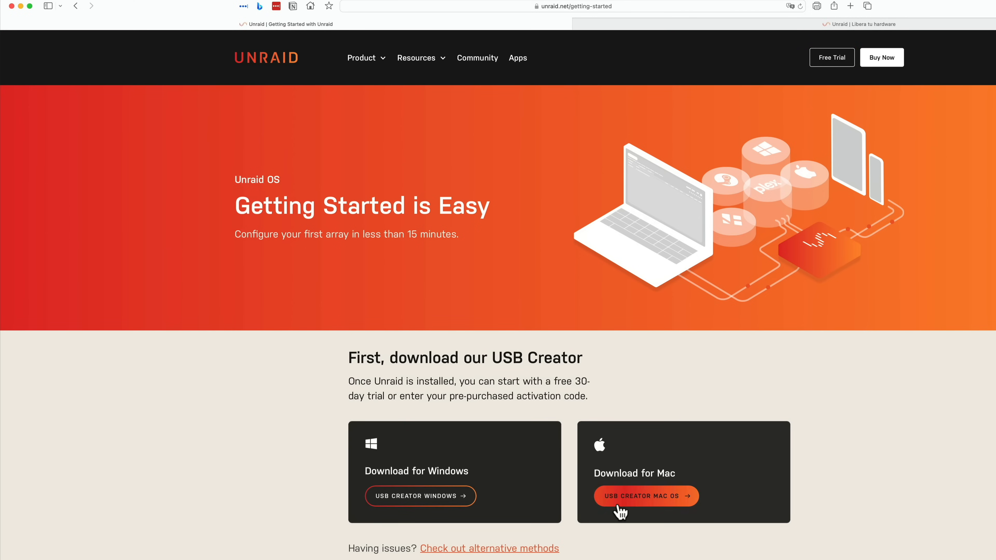
- Switch to the Spanish version of the Unraid site and open its free trial page
left_click(736, 27)
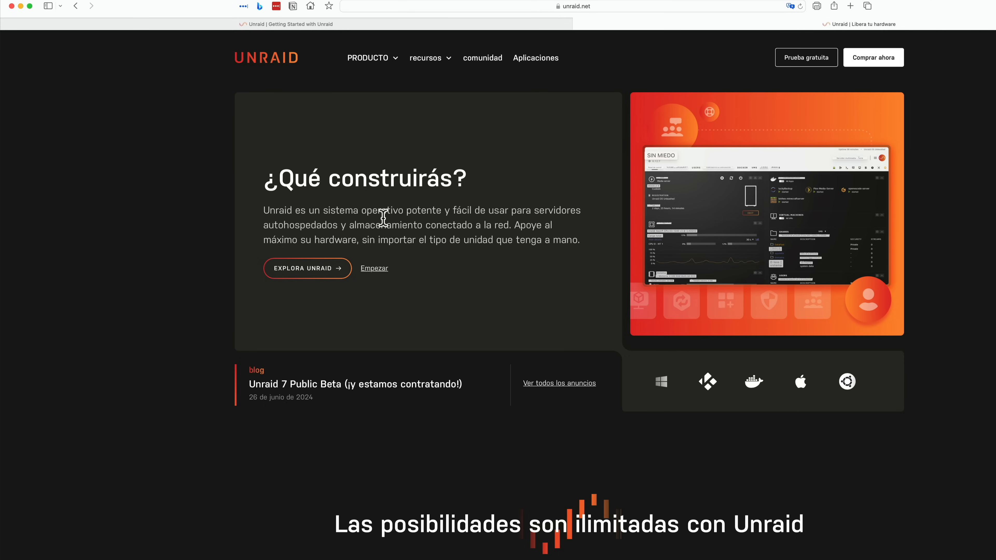
scroll(435, 211, "down", 5)
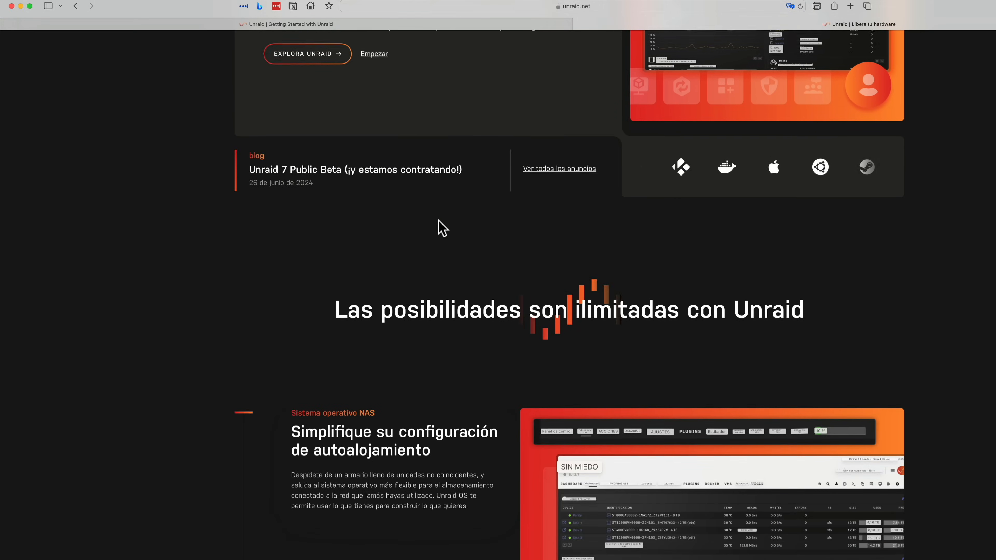
scroll(438, 226, "up", 5)
left_click(820, 69)
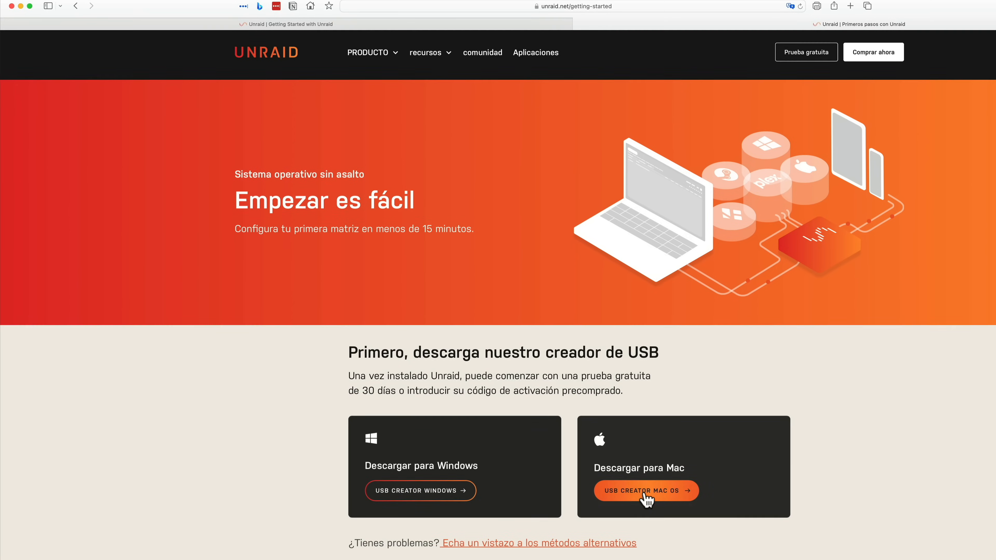
- Expand installation guide sections 1 and 2 and read the requirements and the boot drive preparation instructions
scroll(645, 497, "down", 6)
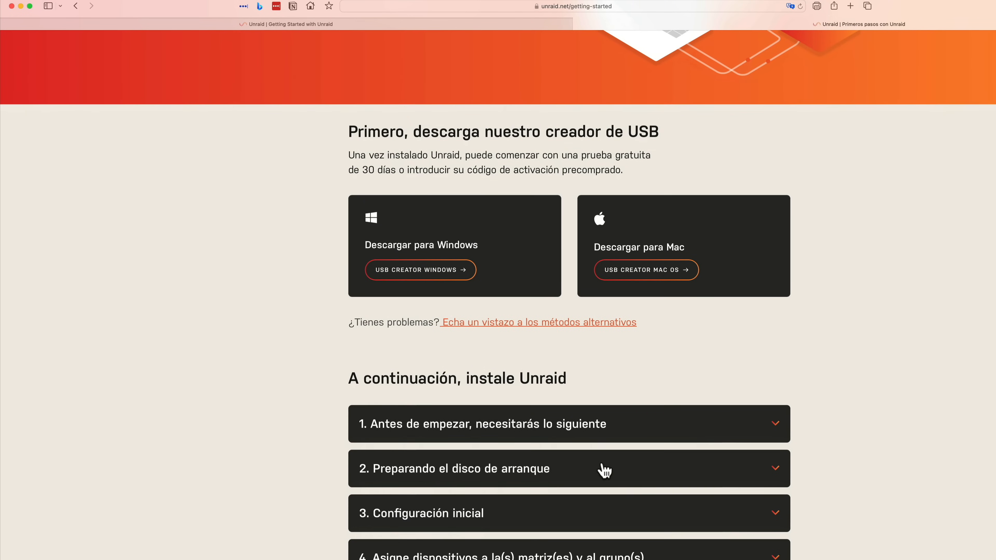
left_click(619, 427)
scroll(618, 434, "down", 4)
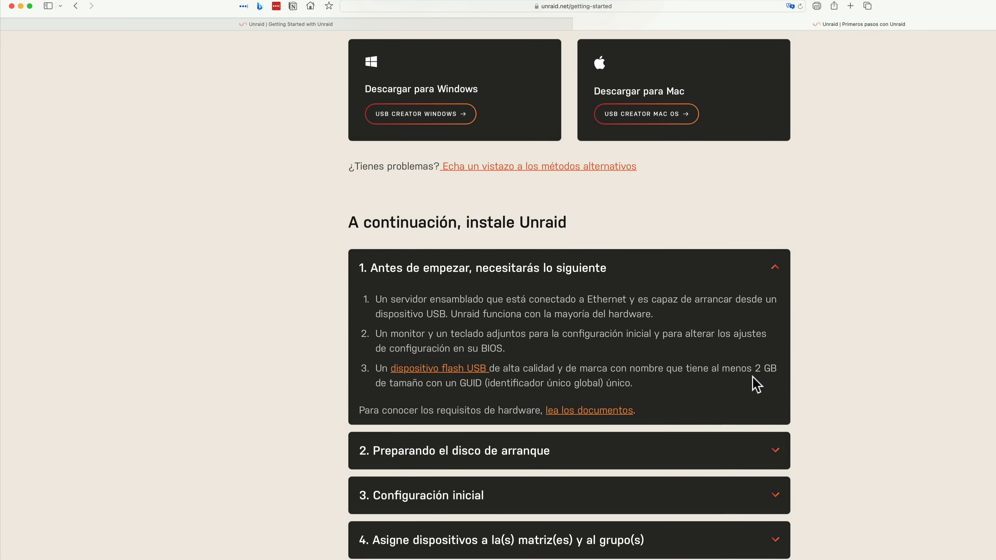
left_click(694, 457)
scroll(693, 455, "down", 4)
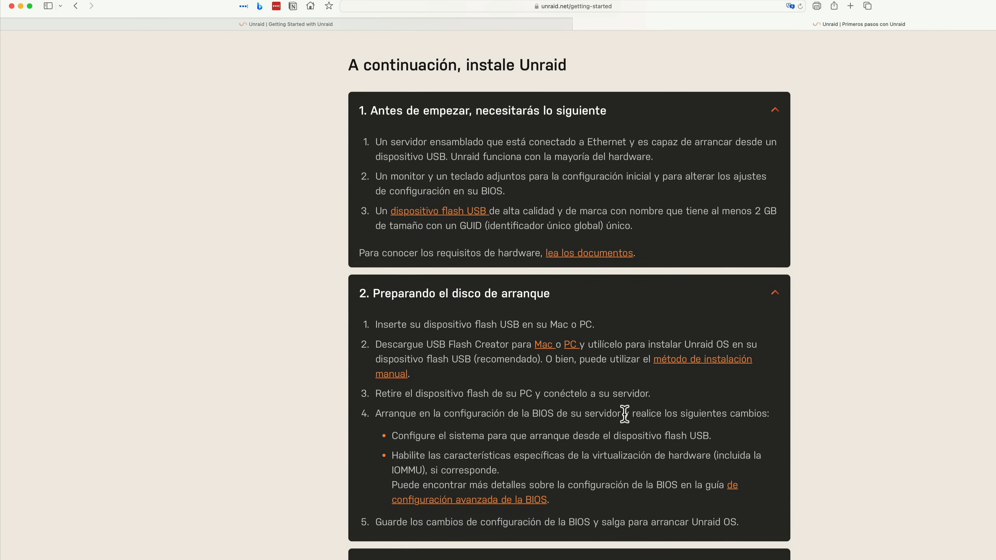
scroll(625, 413, "up", 12)
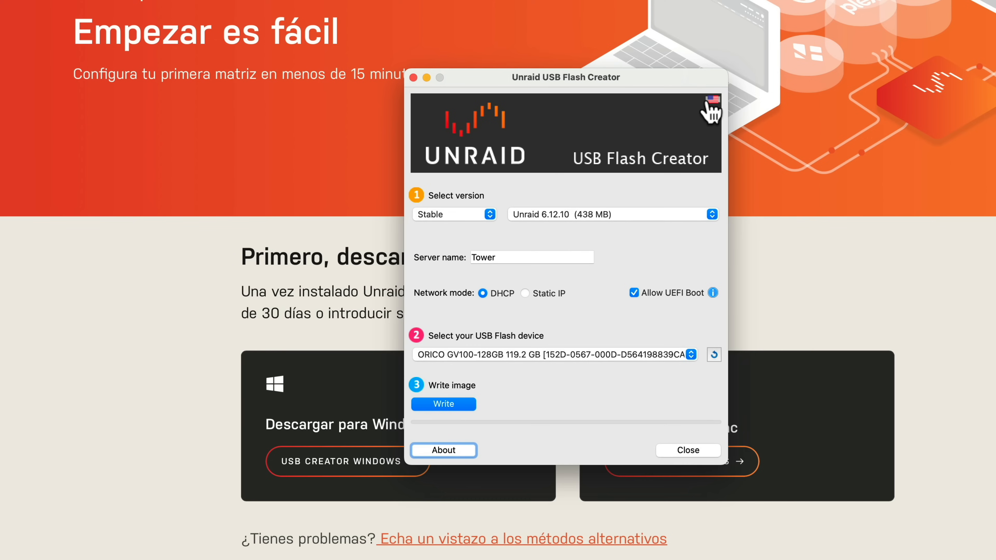
- Set the interface language of the Unraid USB Flash Creator to Spanish
left_click(710, 99)
left_click(739, 156)
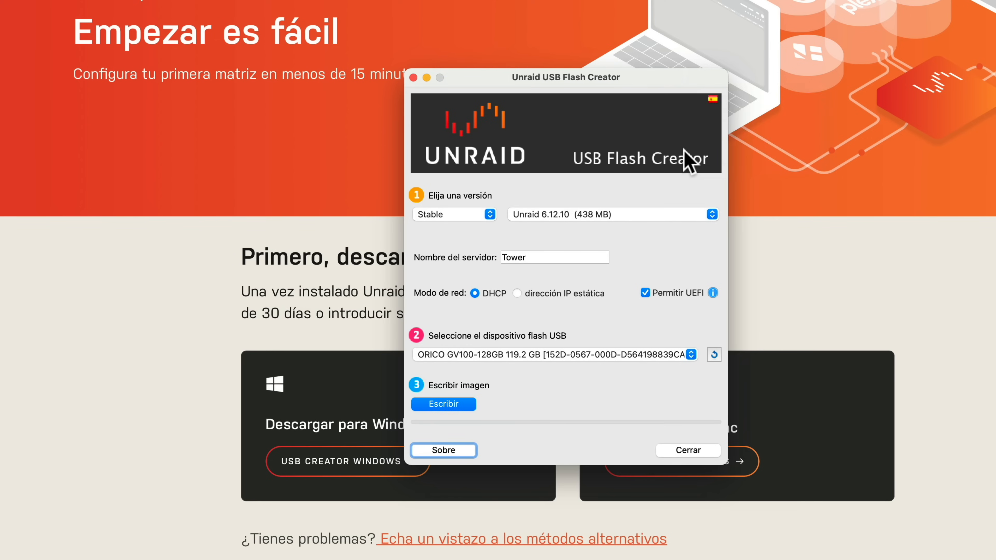
left_click(492, 215)
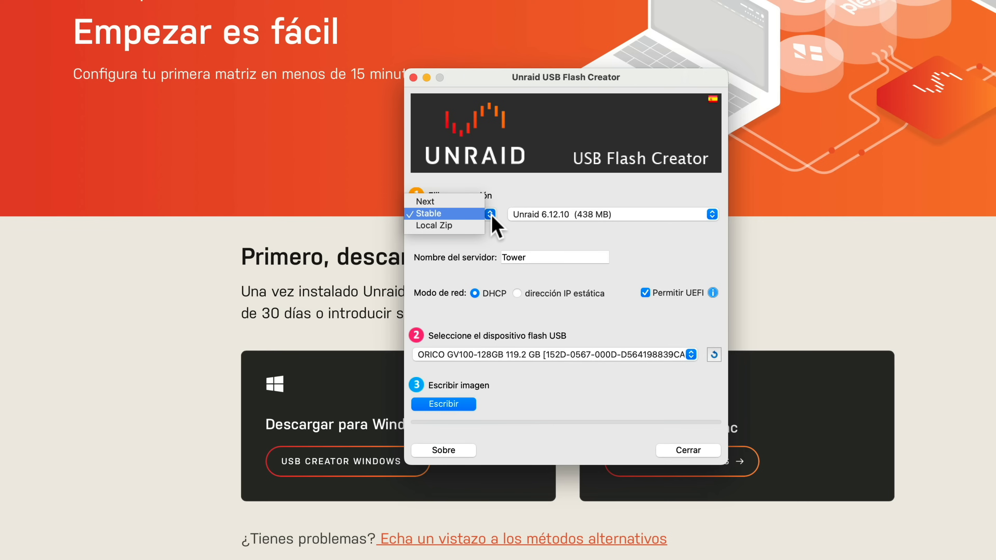
left_click(465, 225)
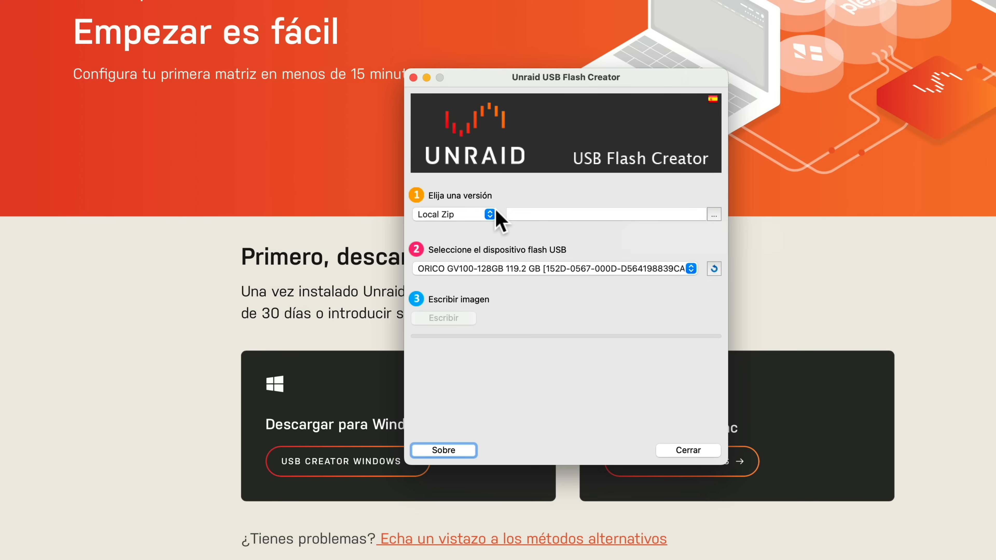
left_click(488, 214)
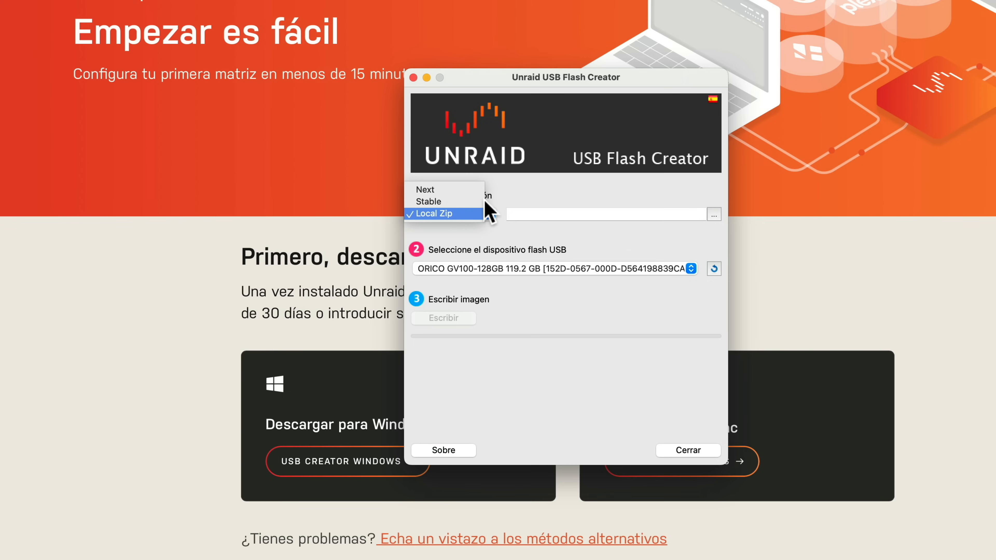
left_click(479, 201)
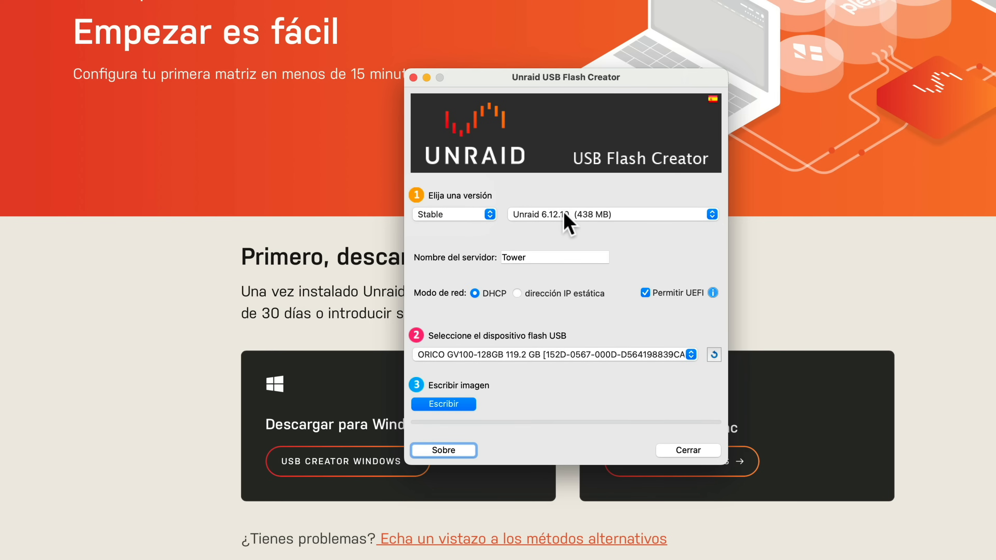
- Configure the boot image with version Unraid 6.12.10, server name NASeros and DHCP network mode
left_click(645, 216)
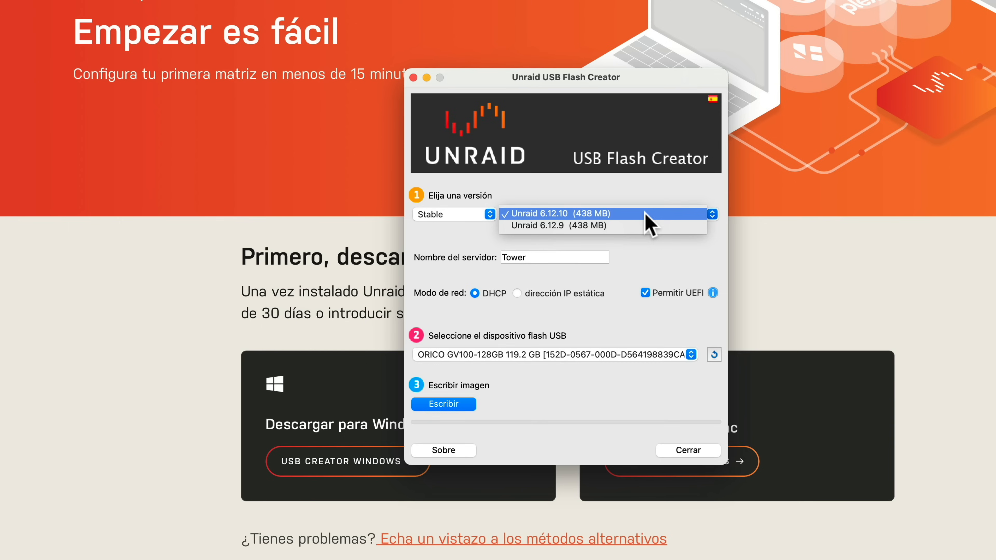
left_click(644, 216)
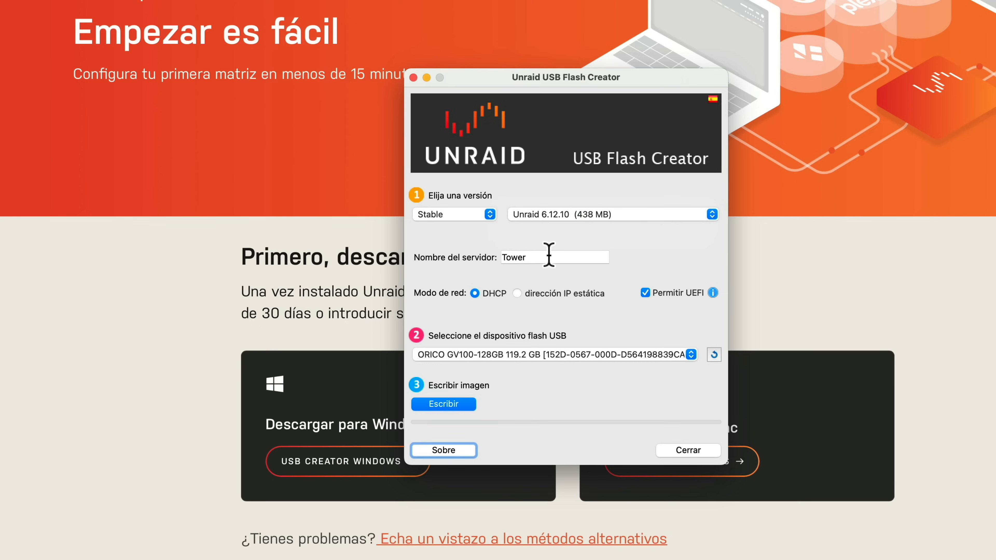
left_click_drag(547, 257, 486, 252)
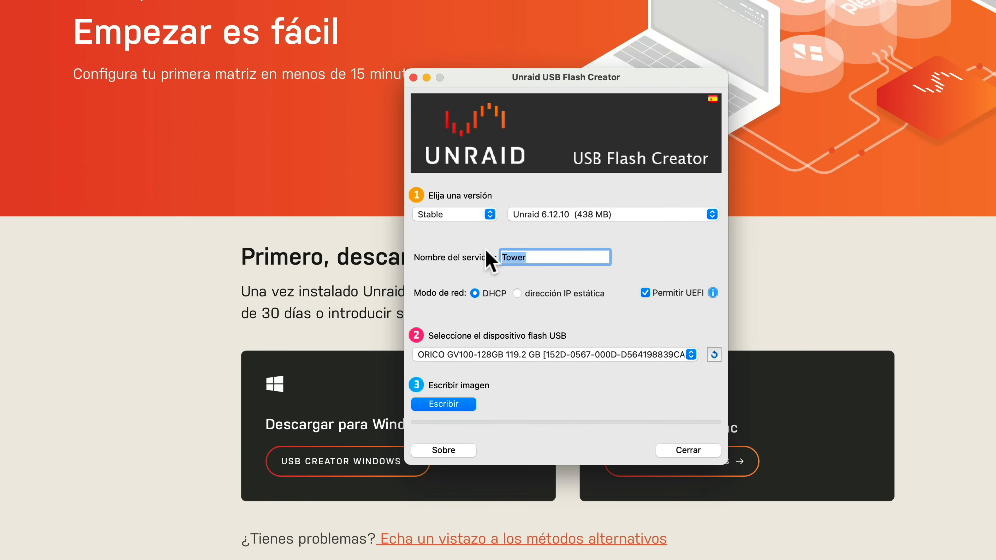
type("NASeros")
left_click(516, 293)
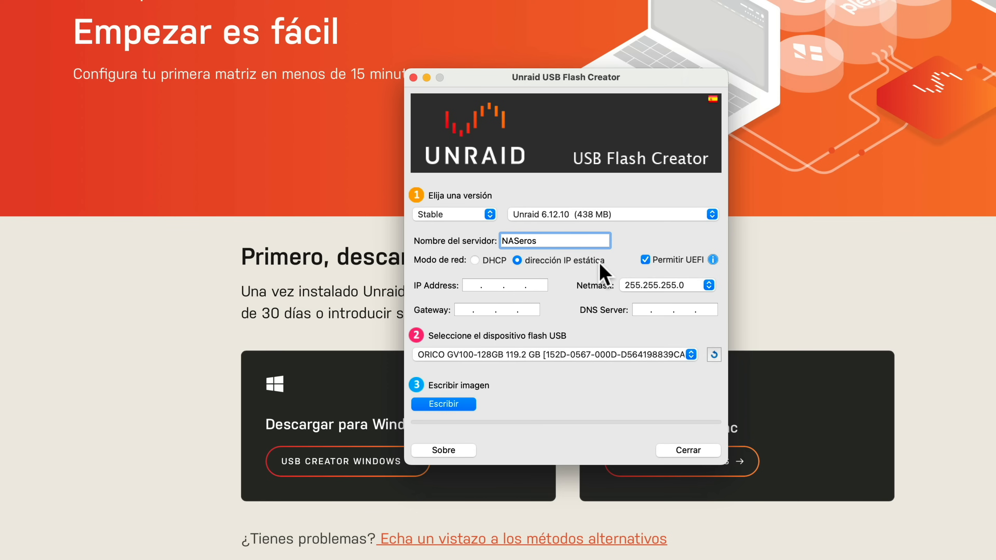
left_click(474, 260)
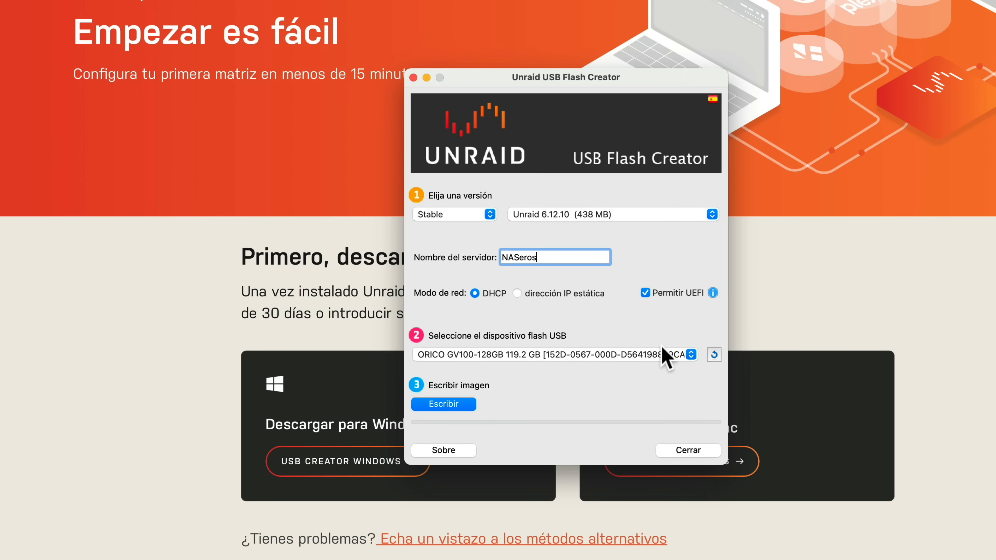
- Erase the ORICO GV100-128GB USB device, write the Unraid image to it and close the flash creator
left_click(448, 405)
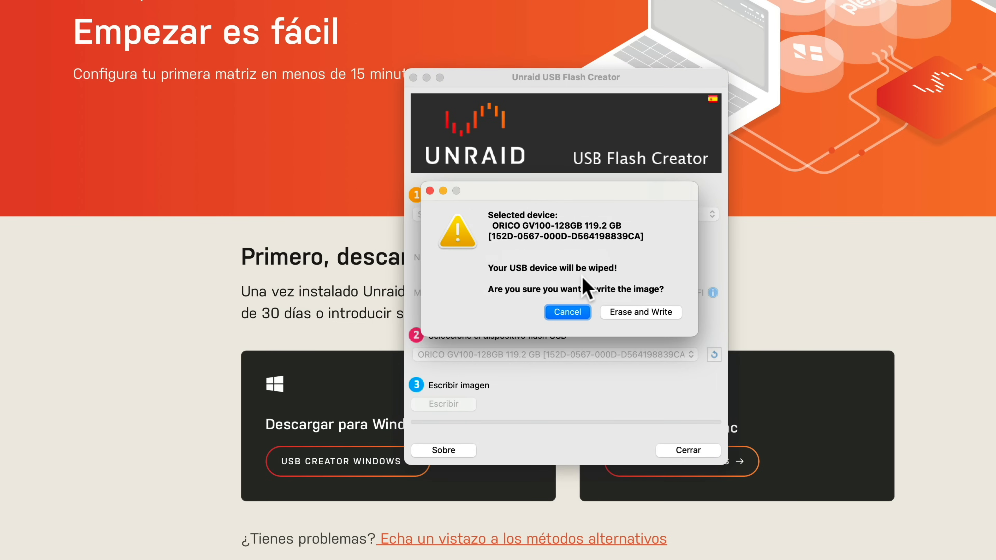
left_click(637, 312)
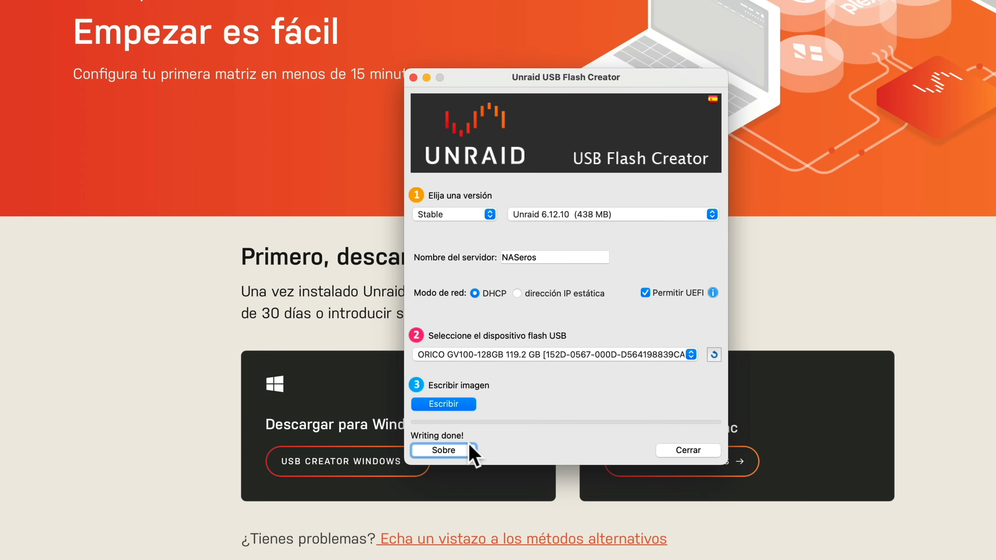
left_click(705, 453)
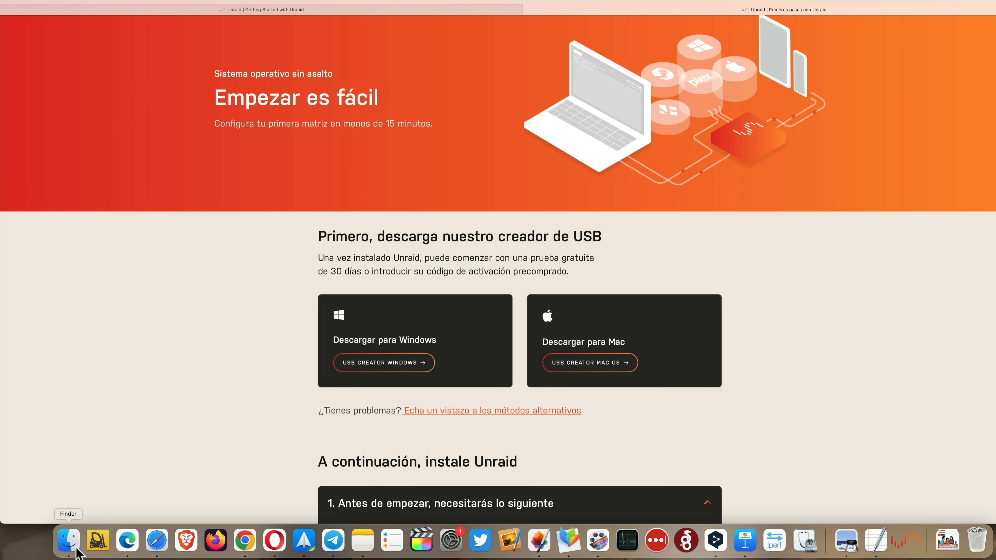
- Switch to Finder and examine the files on the UNRAID drive
left_click(78, 551)
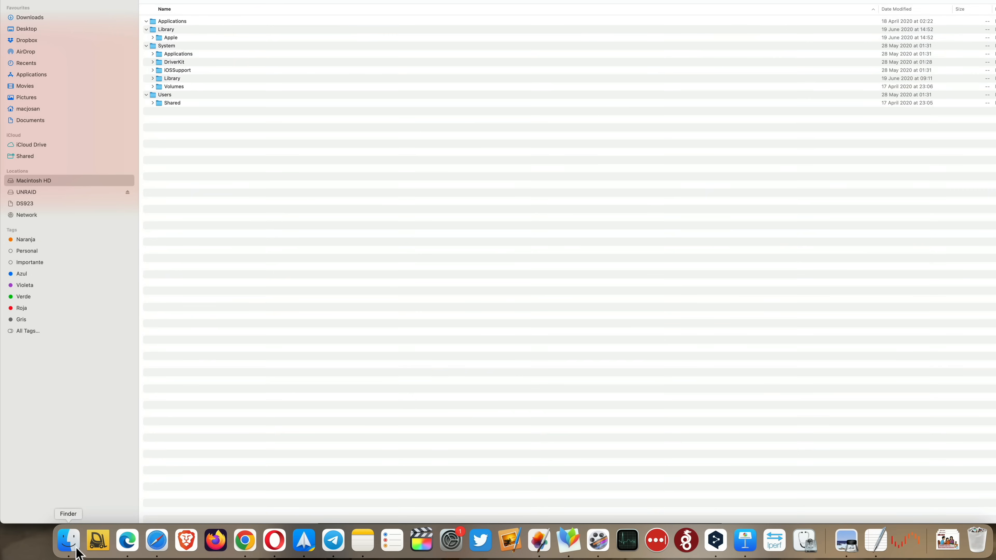
left_click(70, 192)
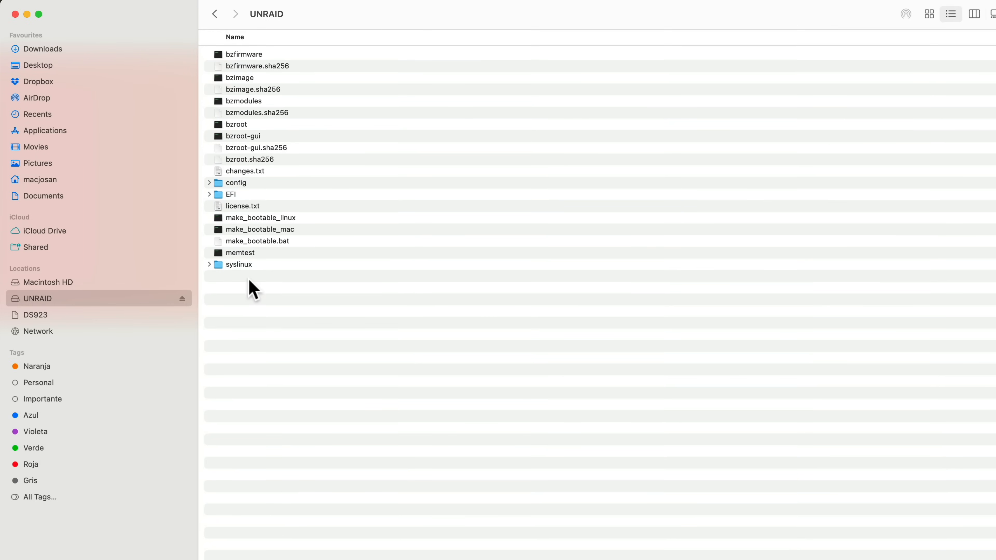
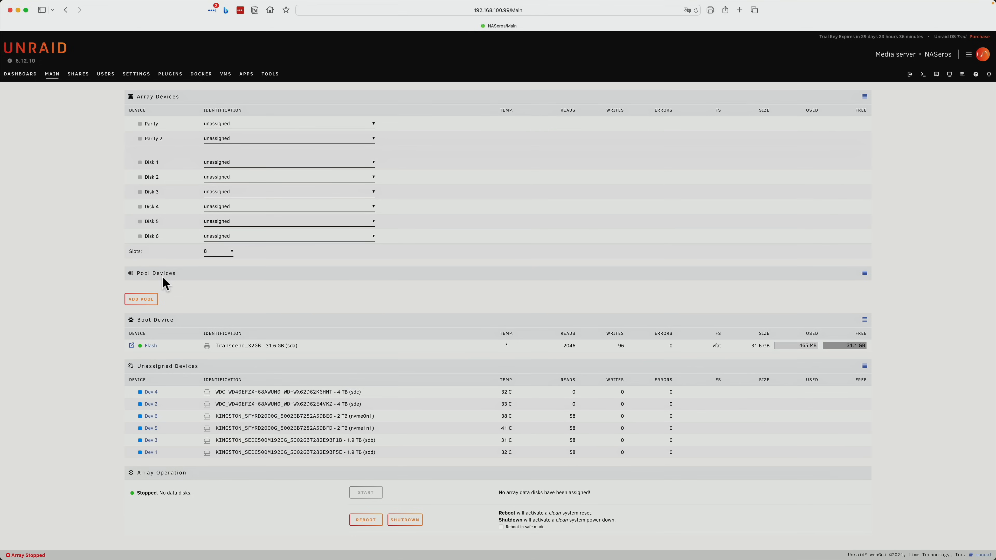
- Add a device pool named cache with 2 slots to the NASeros server
left_click(148, 303)
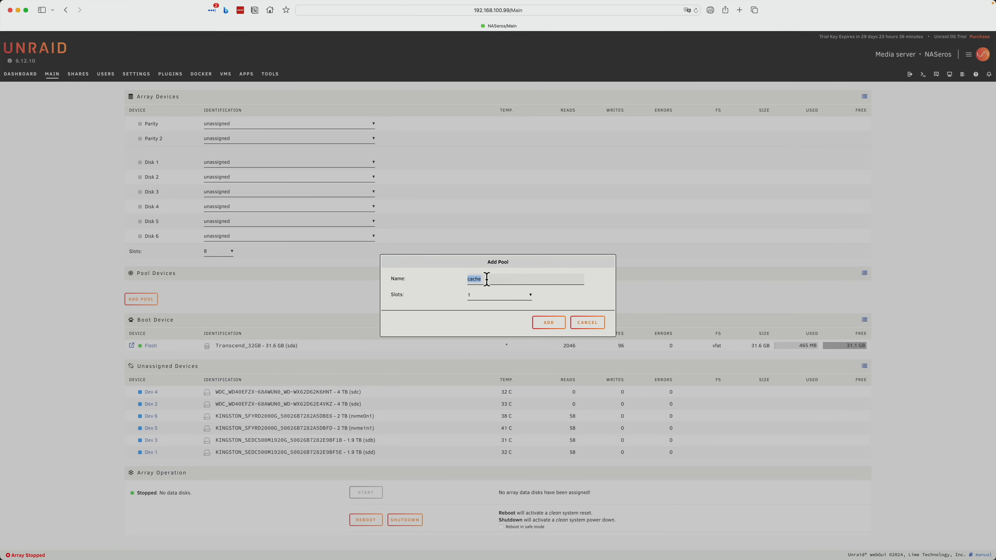
left_click(526, 299)
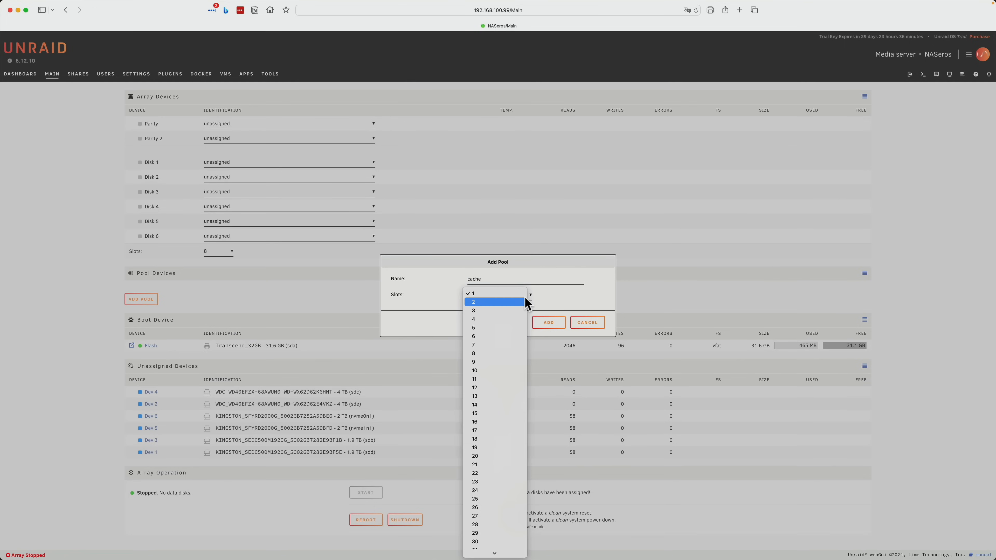
left_click(517, 302)
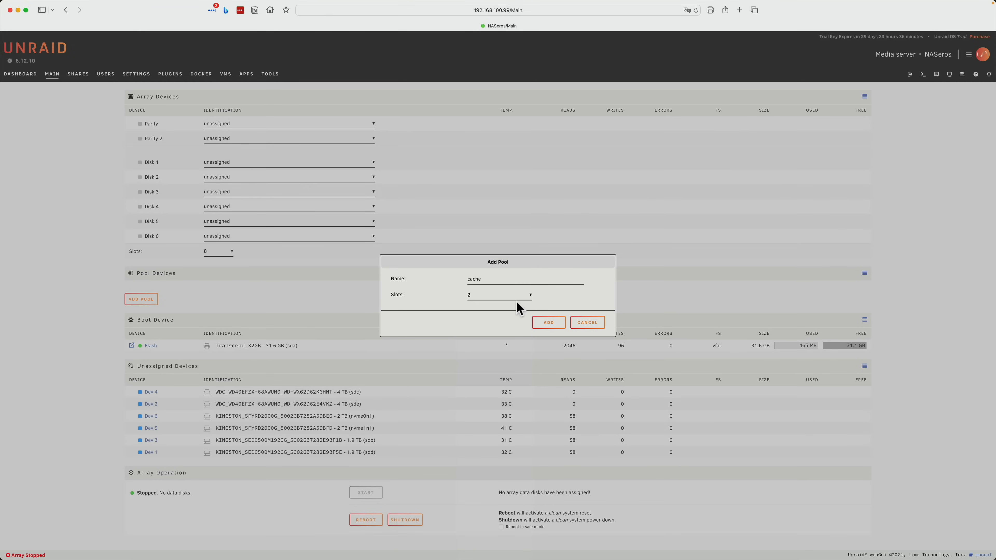
left_click(541, 323)
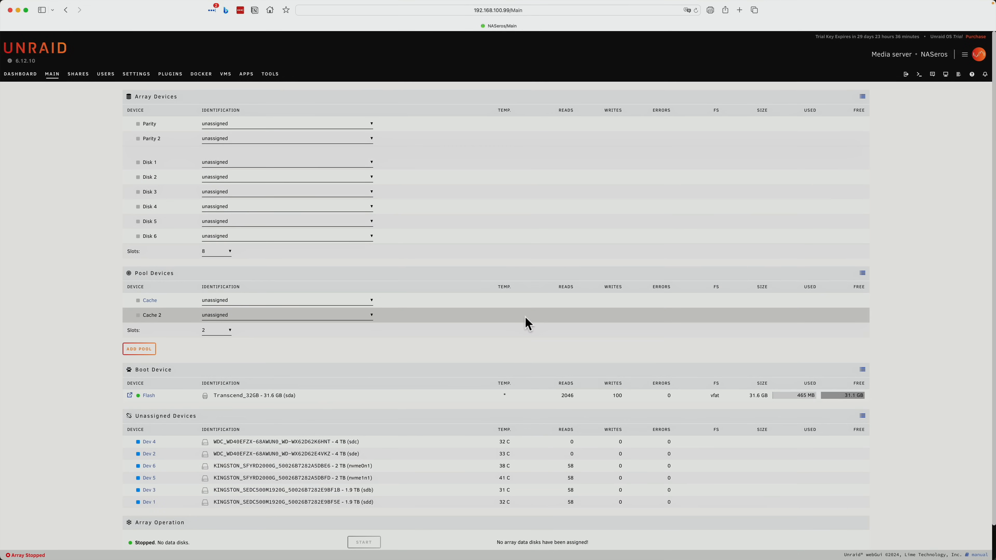
- Assign the 2 TB Kingston drive nvme0n1 to the Cache slot and nvme1n1 to the Cache 2 slot
left_click(229, 124)
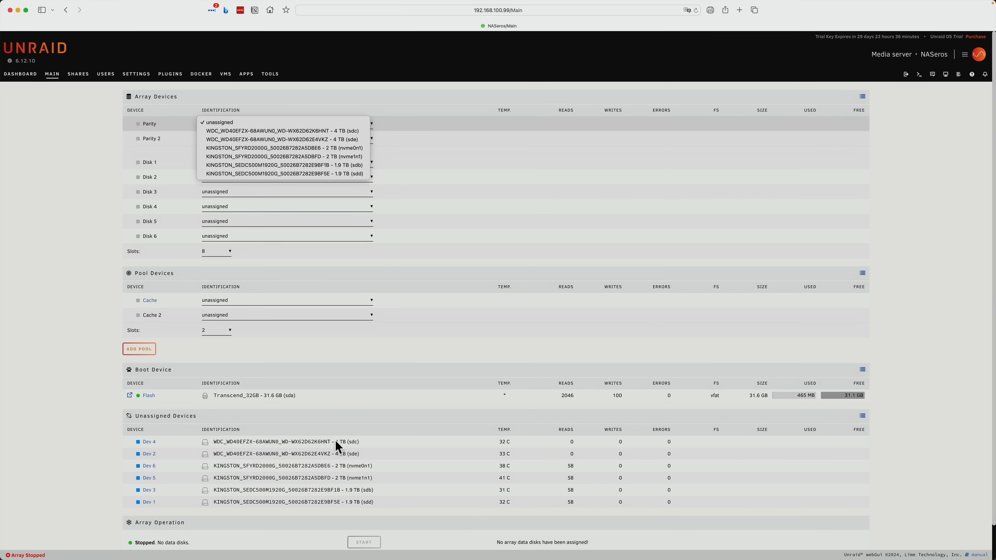
left_click(388, 221)
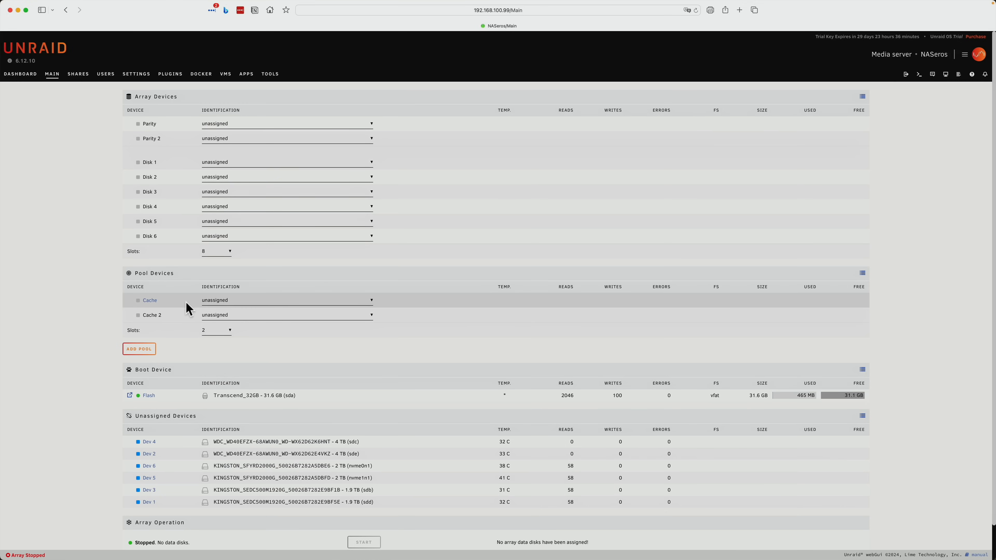
left_click(237, 301)
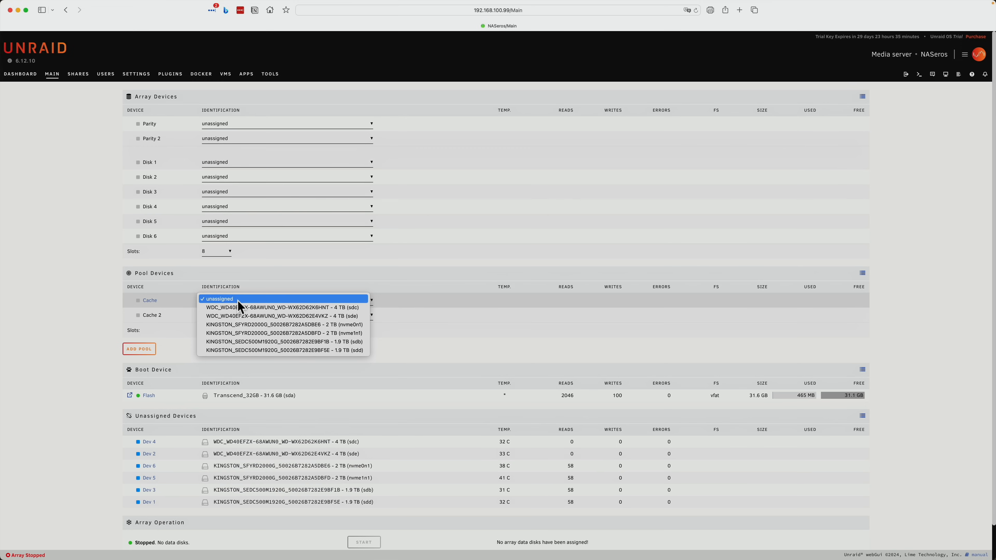
left_click(244, 324)
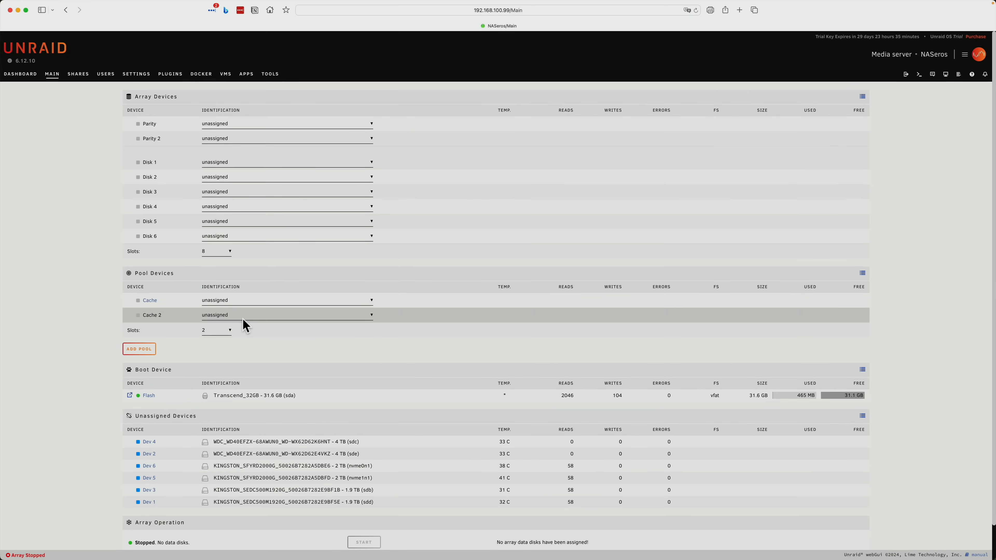
left_click(243, 319)
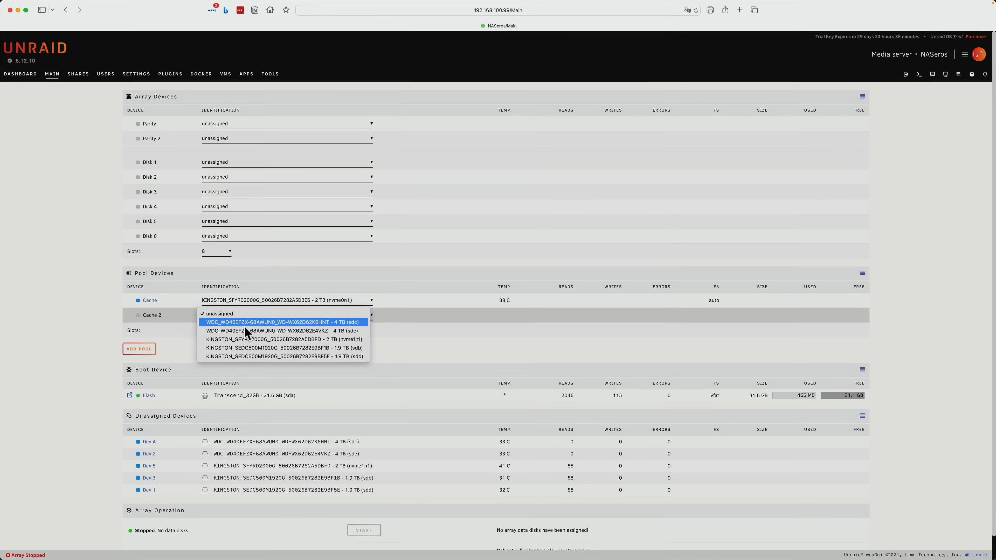
left_click(247, 340)
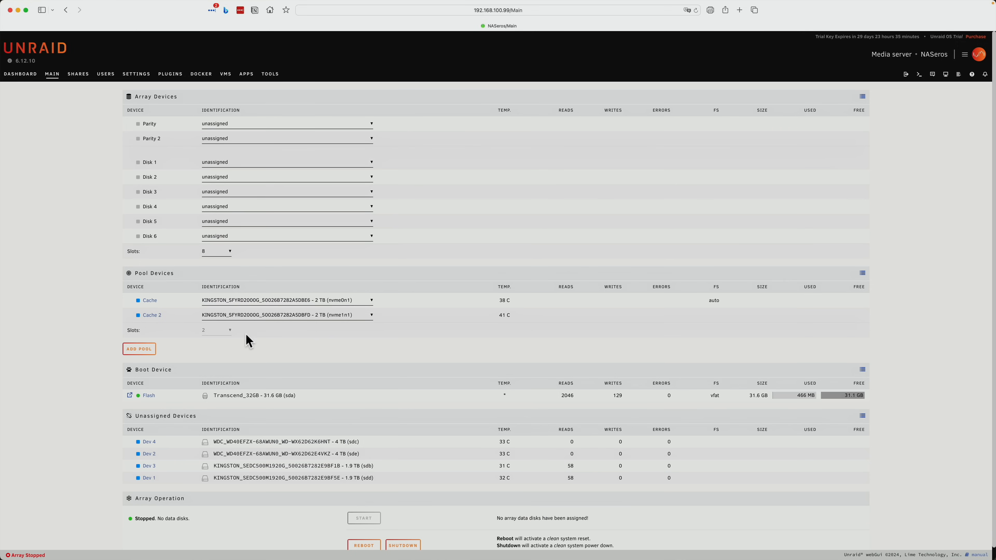
- Assign the 1.9 TB Kingston drive sdb to Disk 1 and the 1.9 TB Kingston drive sdd to Disk 2
left_click(274, 163)
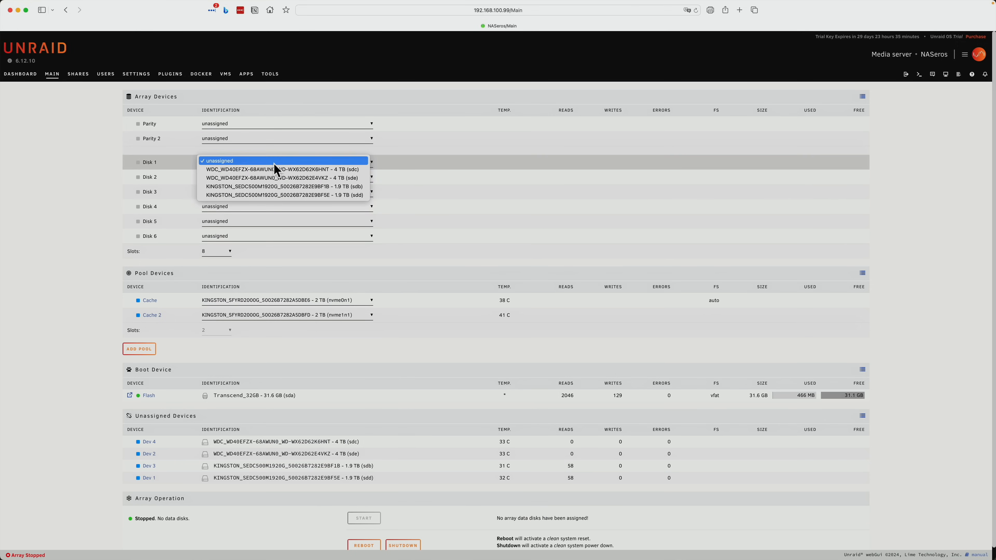
left_click(274, 187)
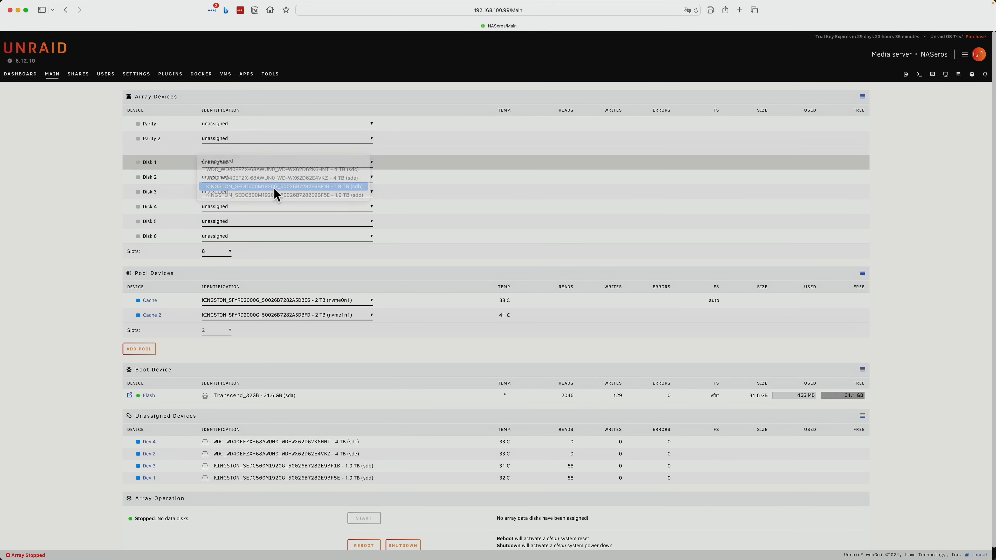
left_click(274, 179)
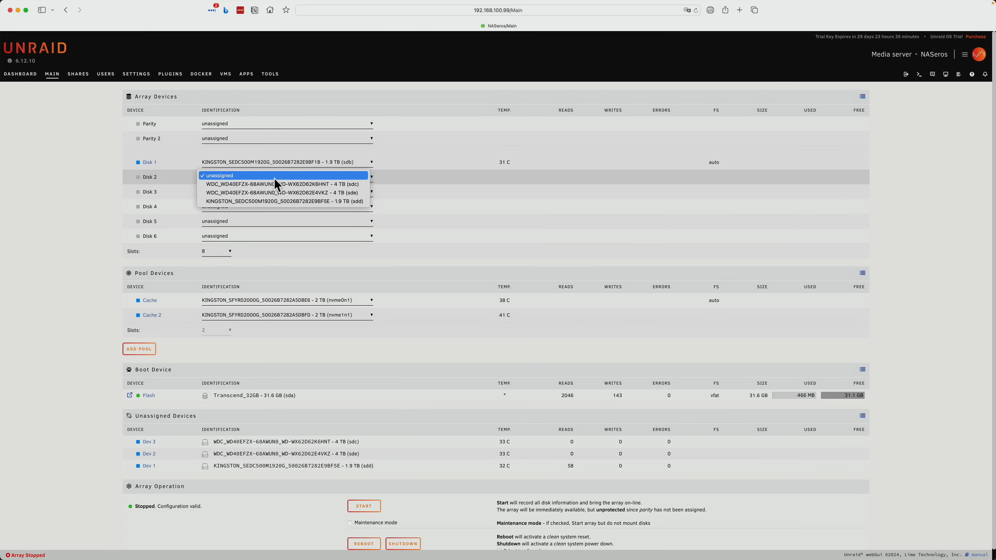
left_click(276, 200)
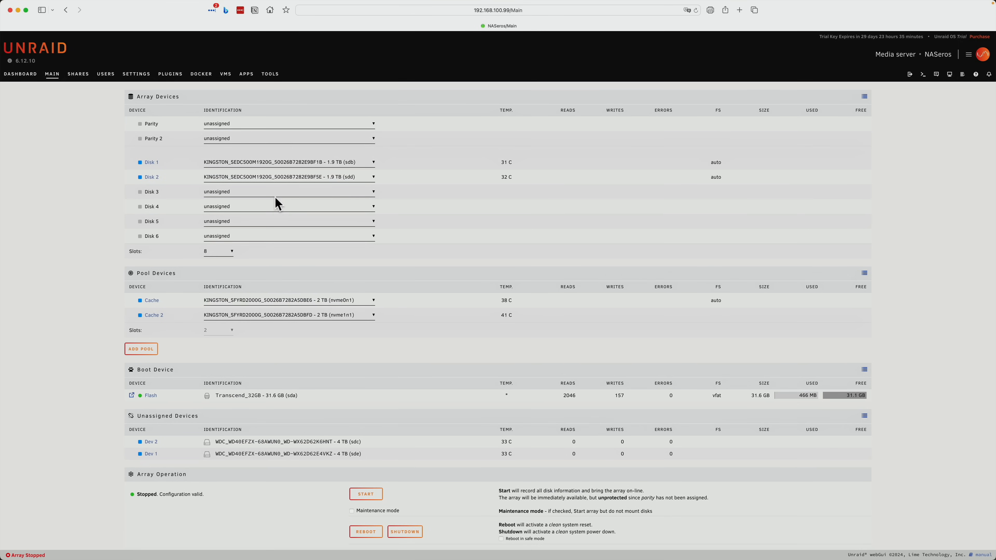
- Assign the 4 TB WDC drive sdc to Disk 3 and the 4 TB WDC drive sde to the Parity slot
left_click(341, 195)
left_click(342, 199)
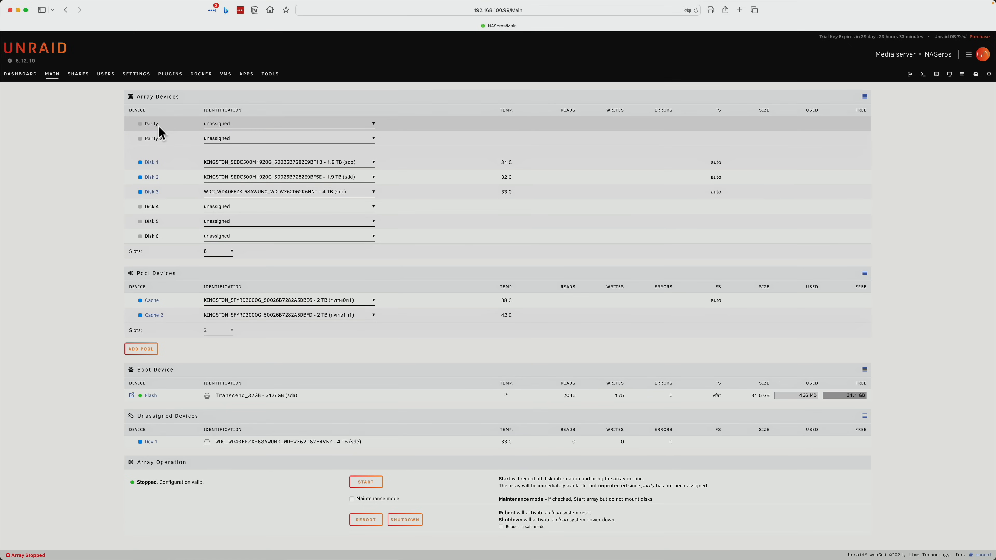
left_click(296, 123)
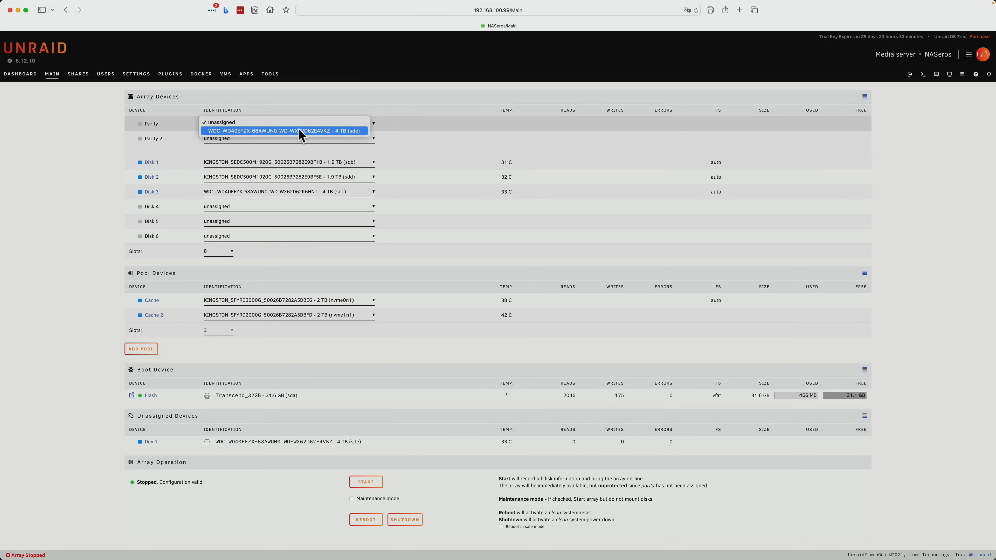
left_click(299, 131)
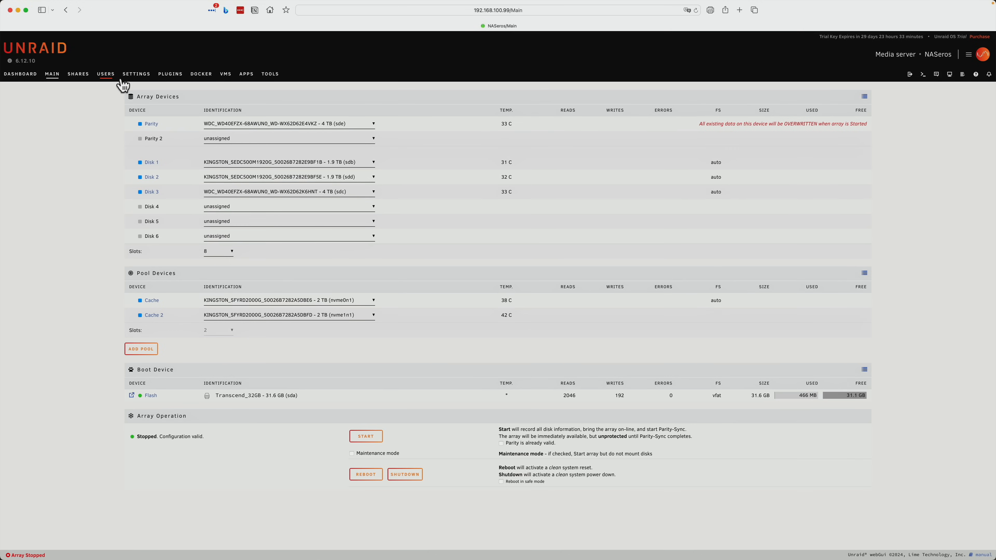
- Go to the disk settings and set array auto start to Yes
left_click(138, 75)
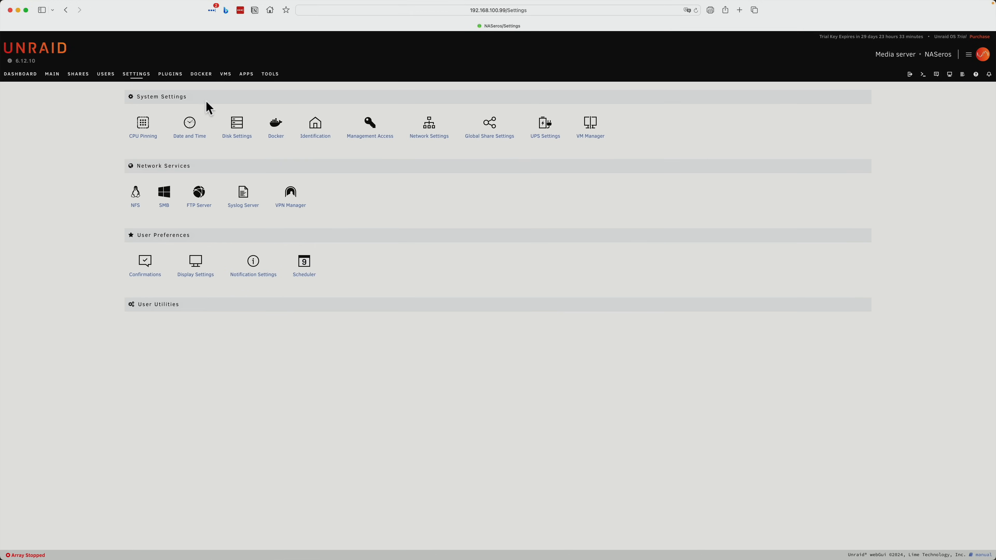
left_click(237, 126)
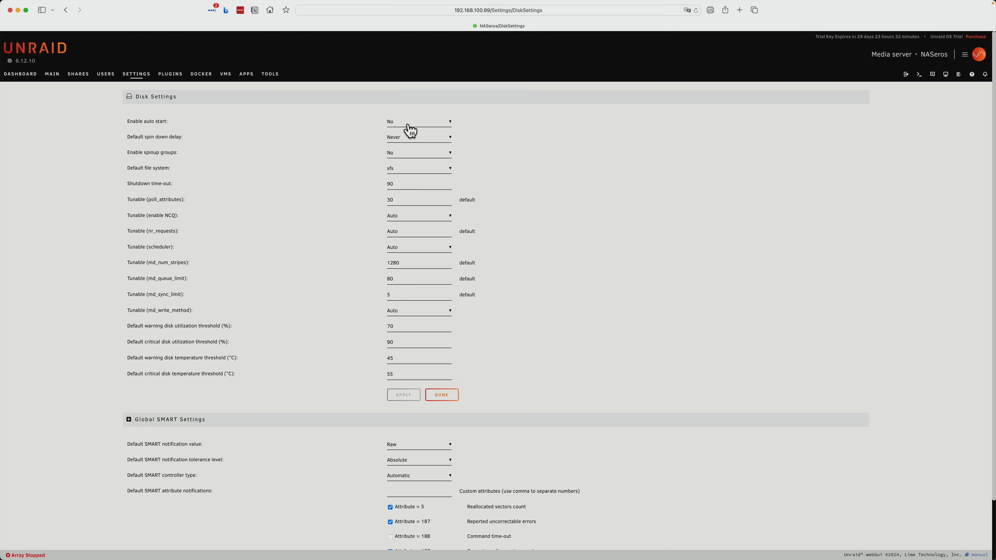
left_click(50, 76)
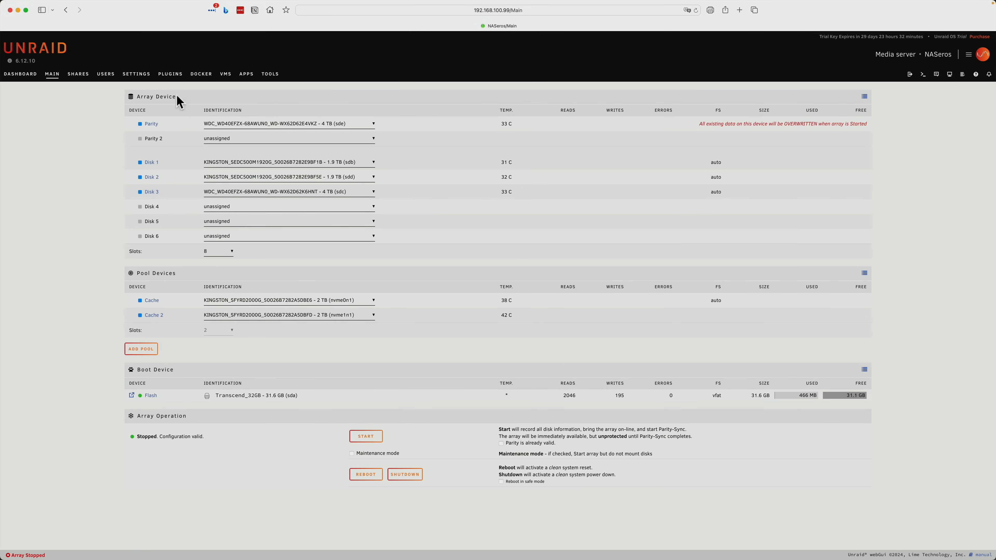
left_click(136, 74)
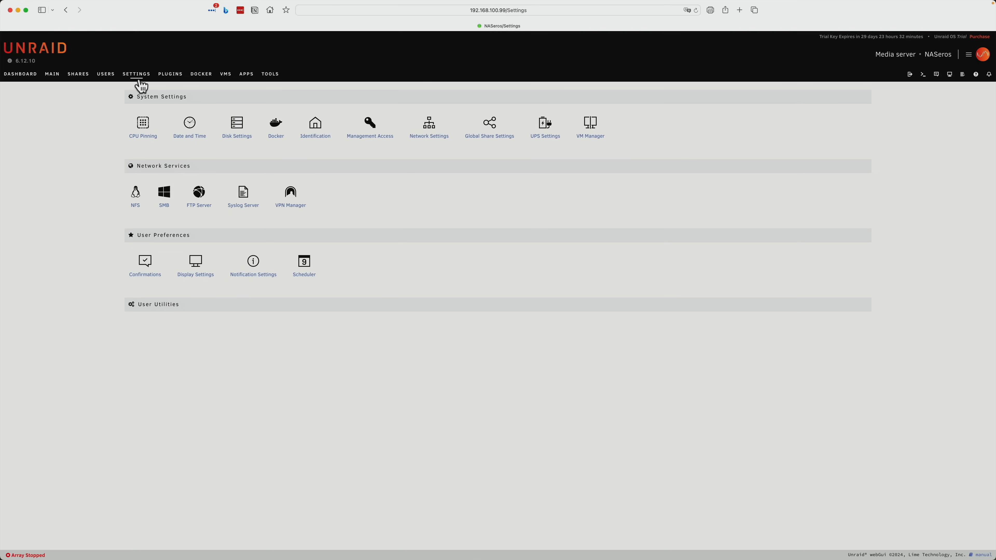
left_click(236, 129)
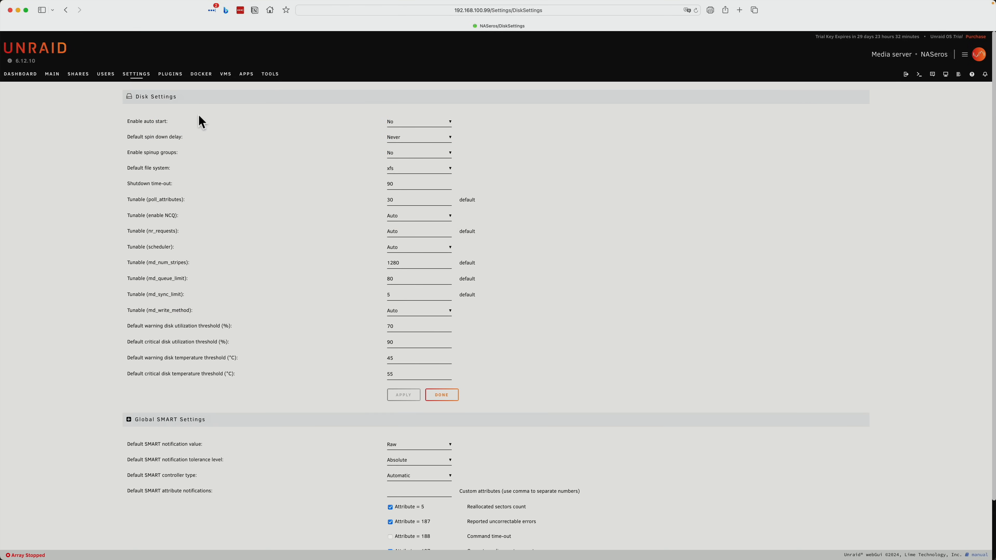
left_click(436, 128)
left_click(437, 128)
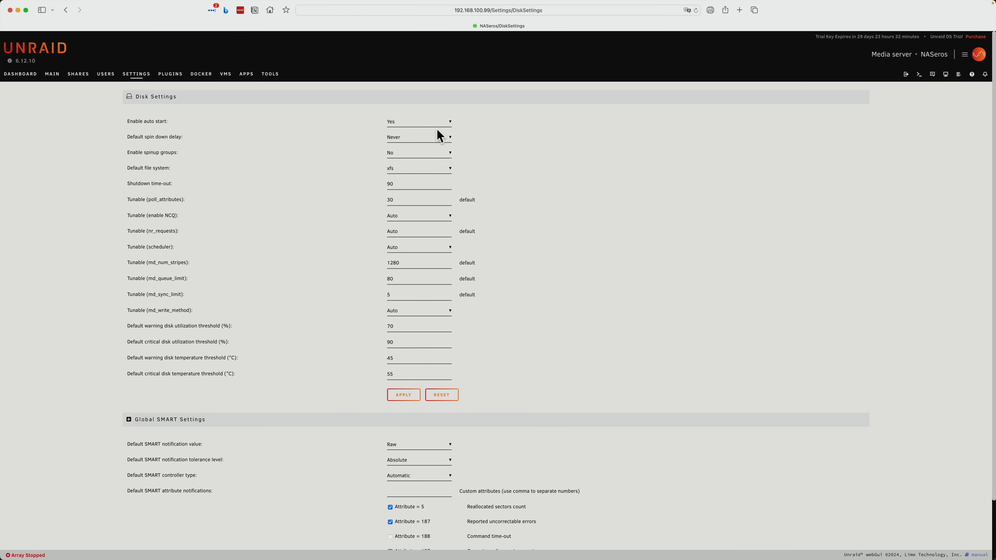
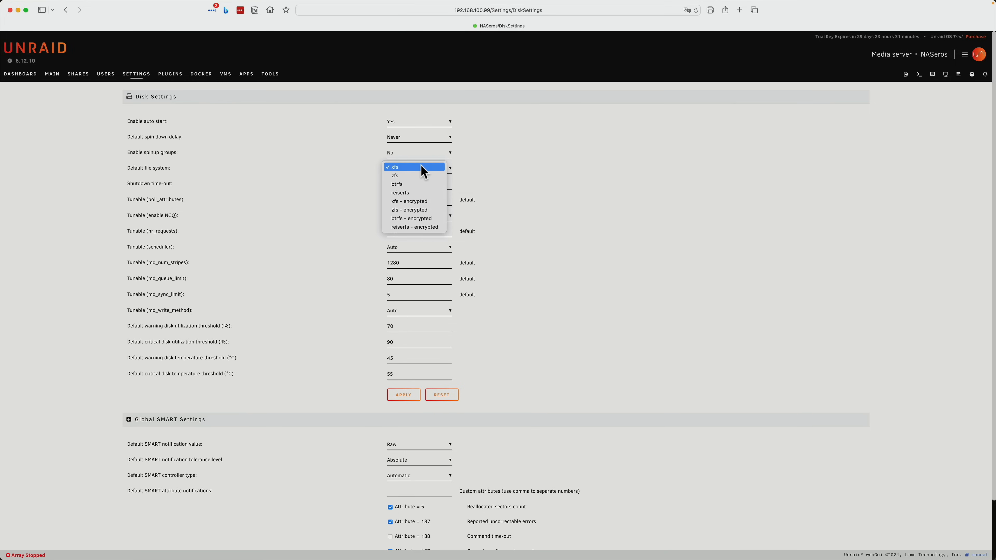
- Try btrfs and zfs as the default file system, and leave the disk settings without applying the changes
left_click(413, 184)
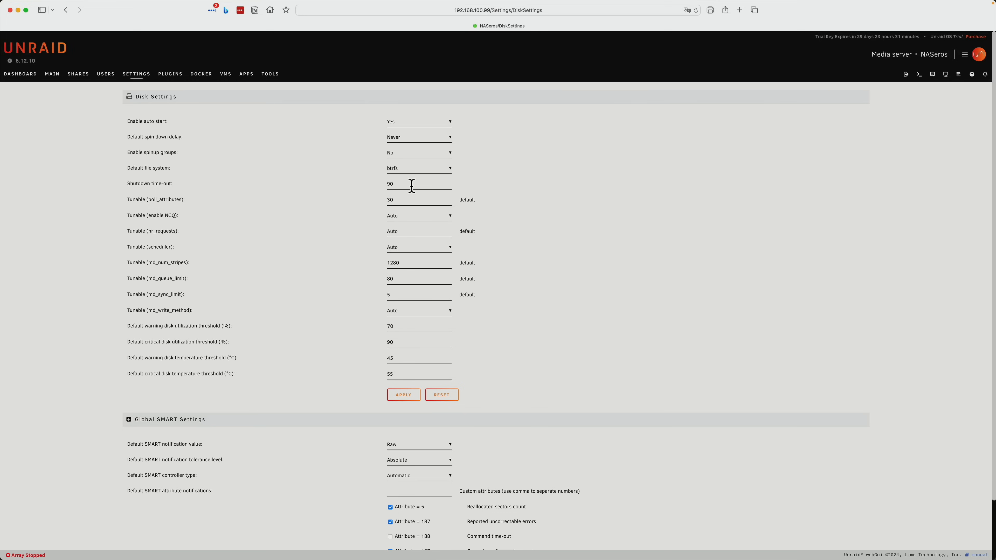
left_click(419, 173)
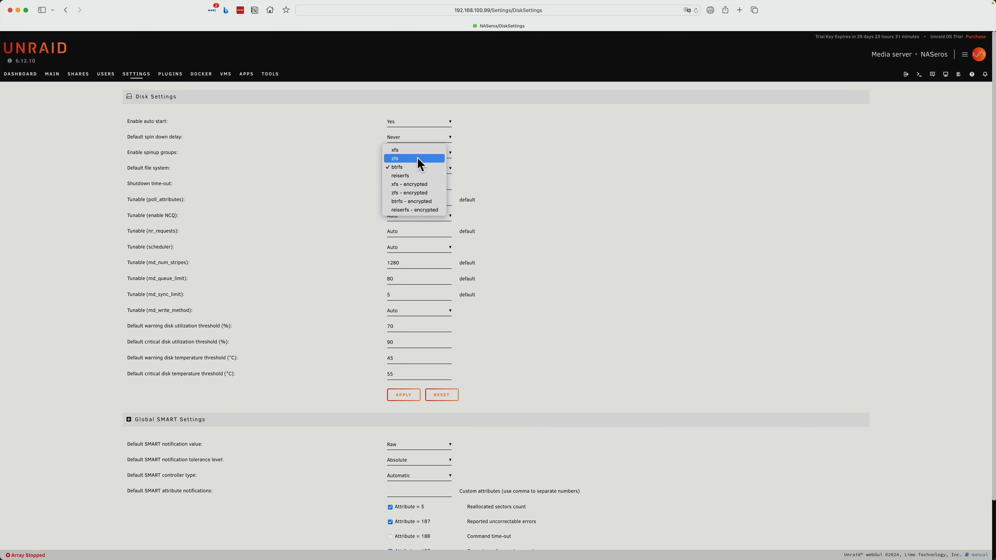
left_click(419, 159)
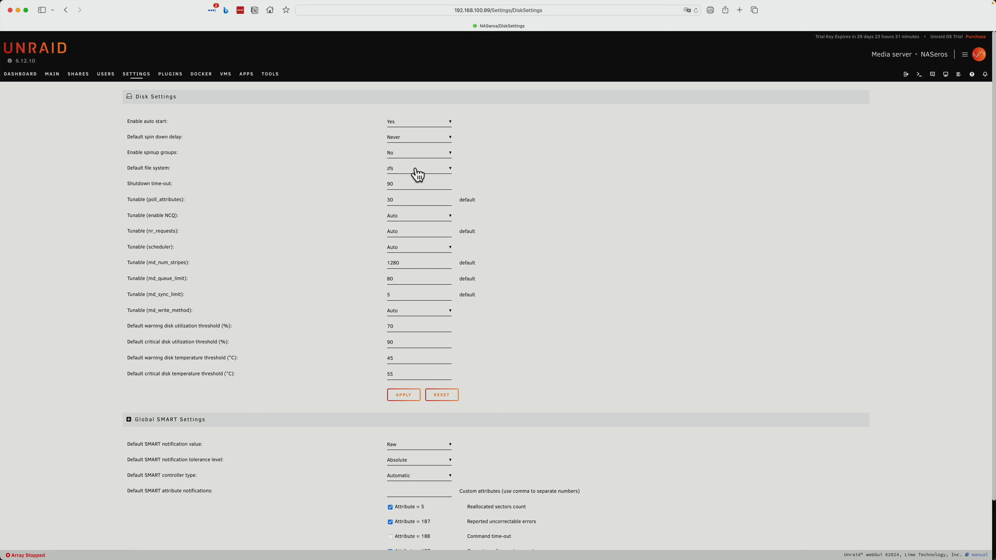
left_click(23, 73)
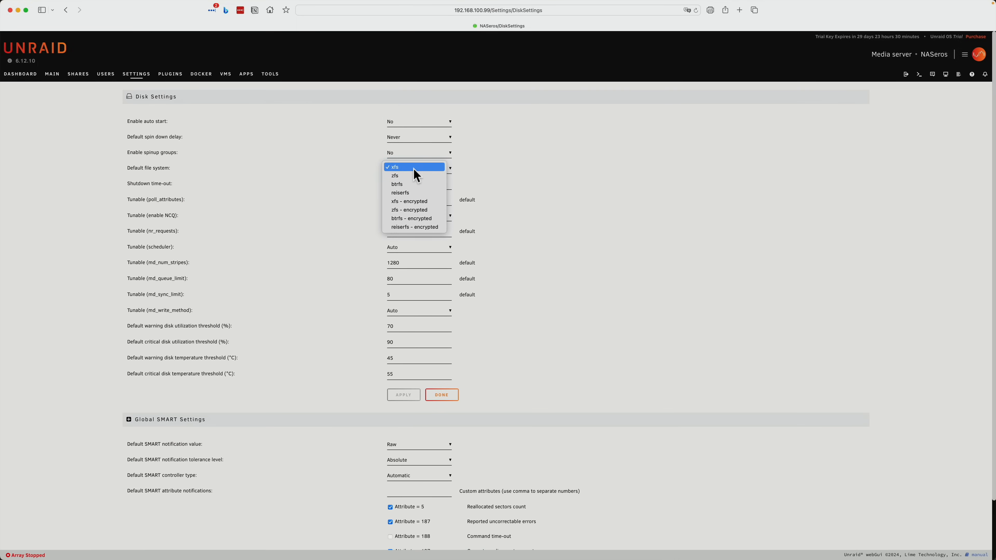
- Set the default file system to btrfs and the default spin down delay to 1 hour in the disk settings
left_click(410, 181)
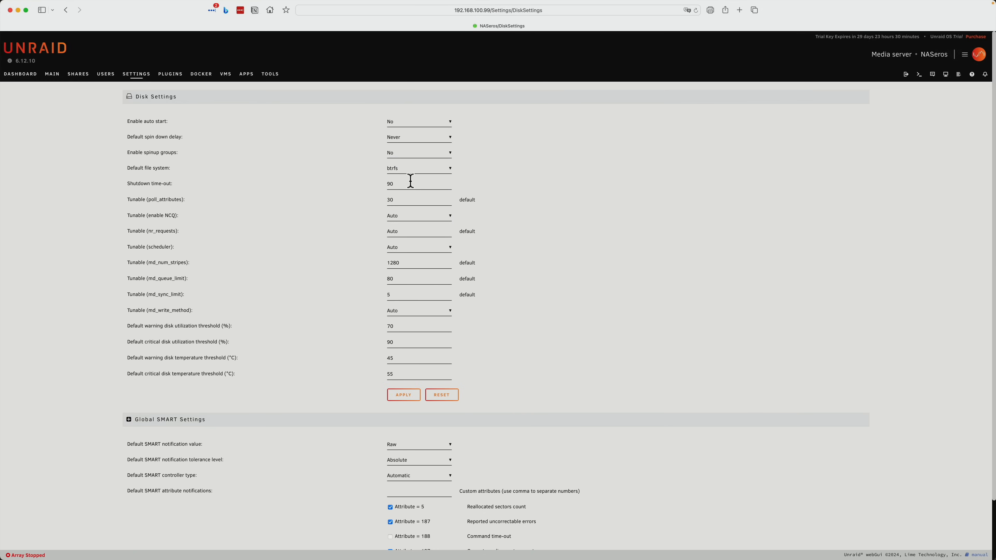
left_click(414, 168)
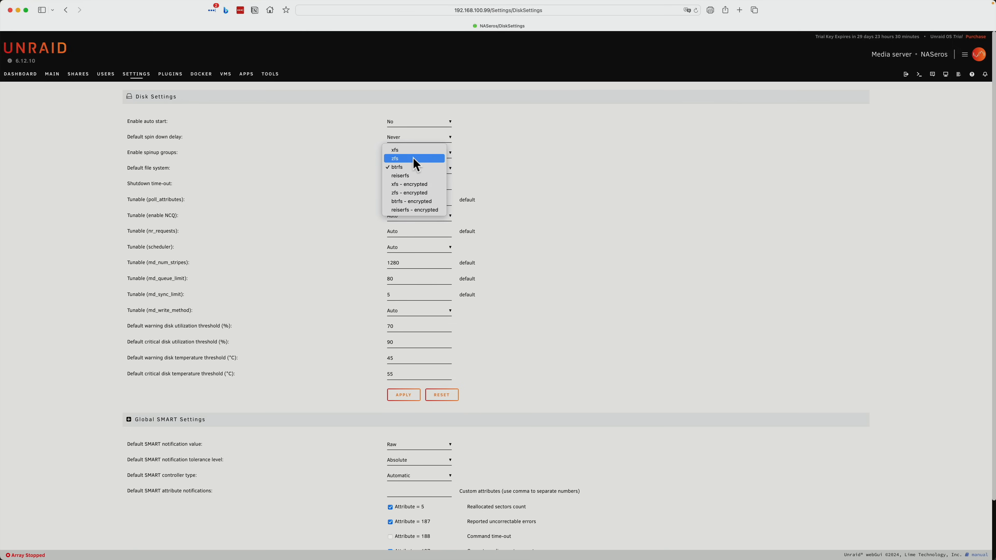
left_click(407, 168)
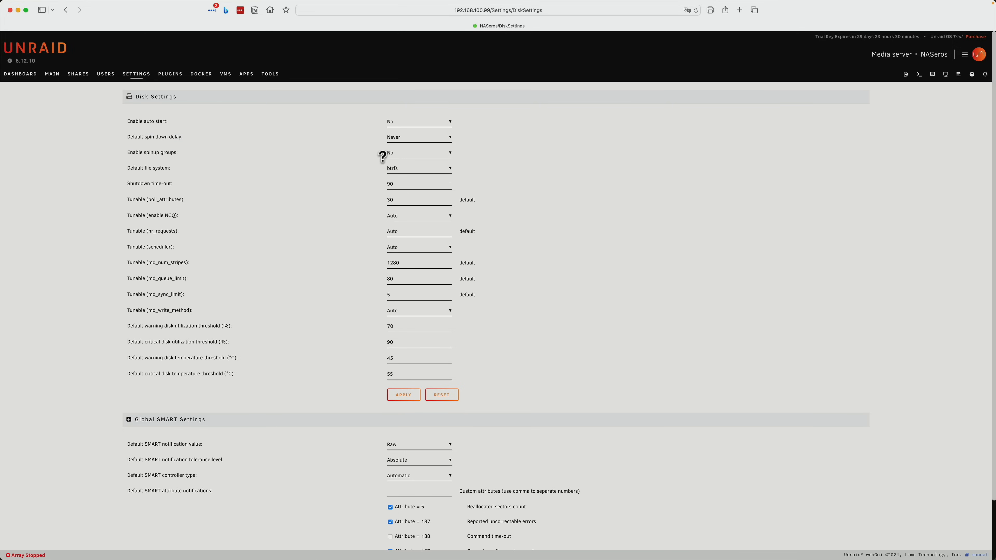
left_click(450, 138)
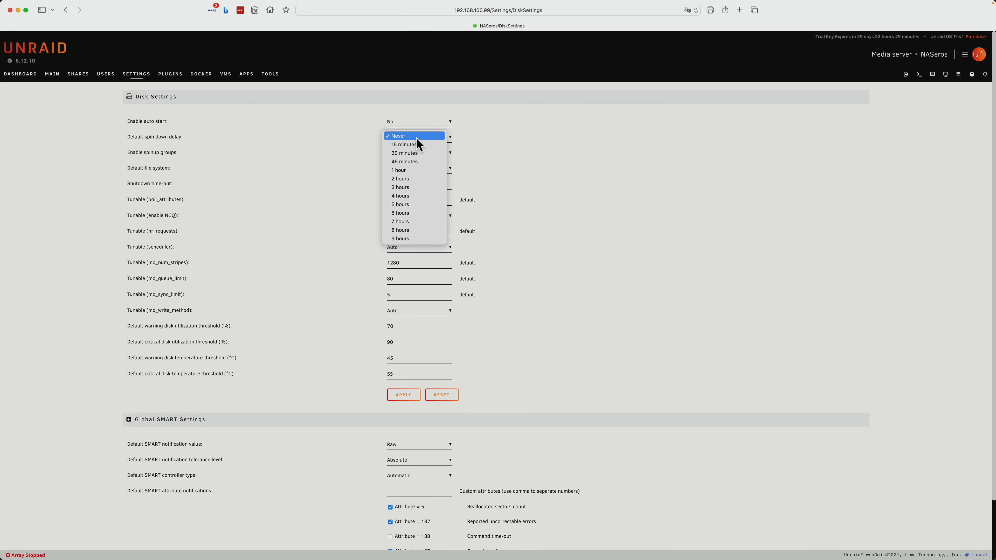
left_click(414, 169)
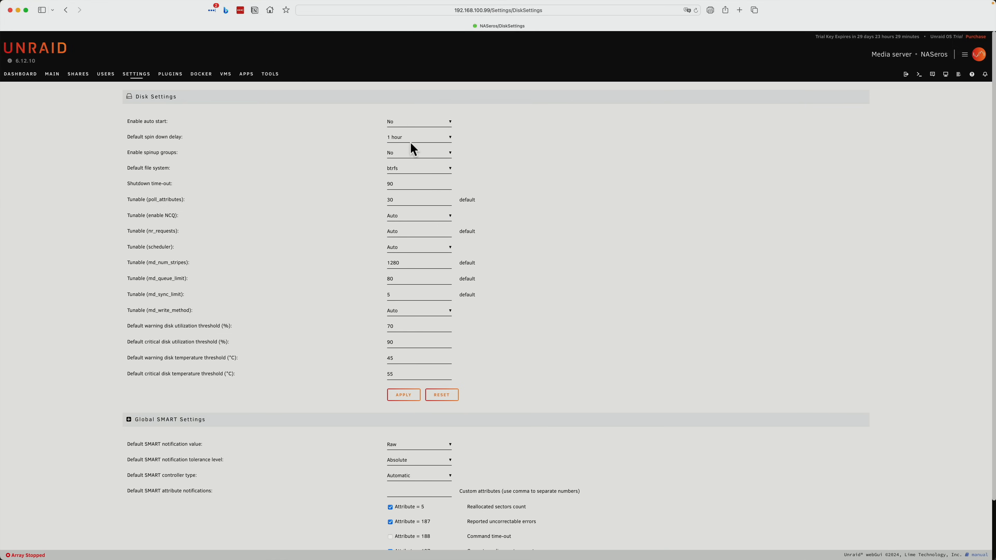
left_click(412, 138)
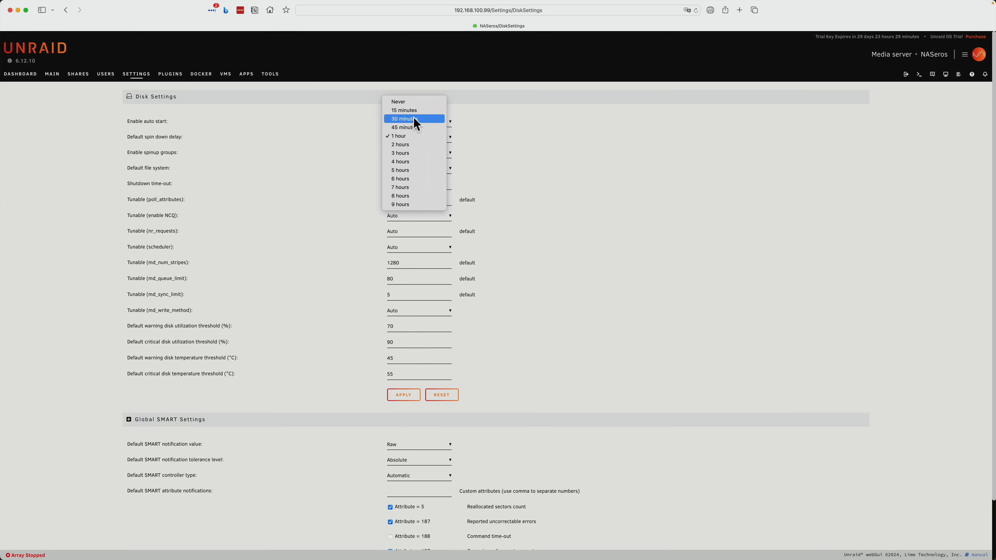
left_click(409, 137)
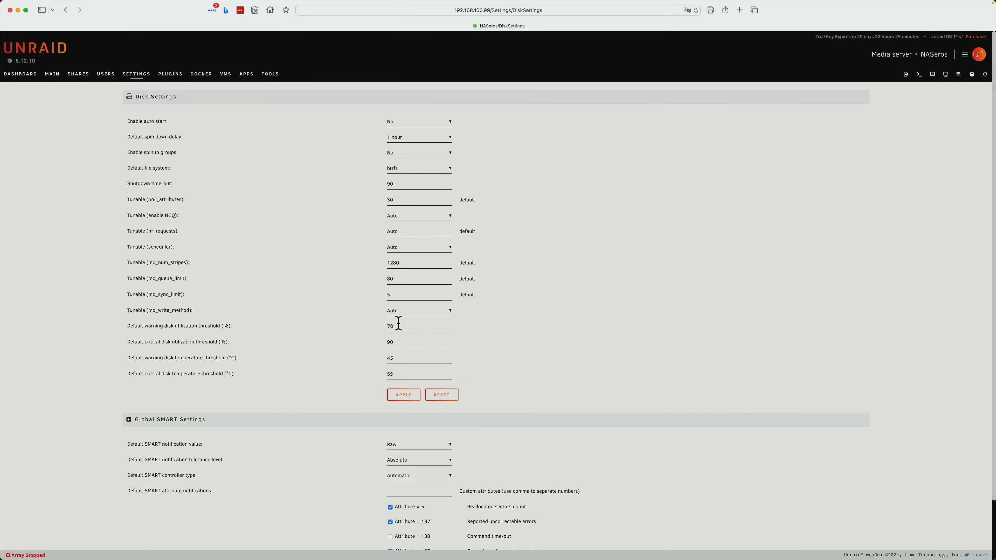
- Review the disk utilization and temperature thresholds, apply the disk settings and close them
left_click_drag(405, 327, 385, 342)
mouse_move(395, 358)
left_mouse_down()
mouse_move(382, 357)
mouse_move(384, 372)
left_mouse_up()
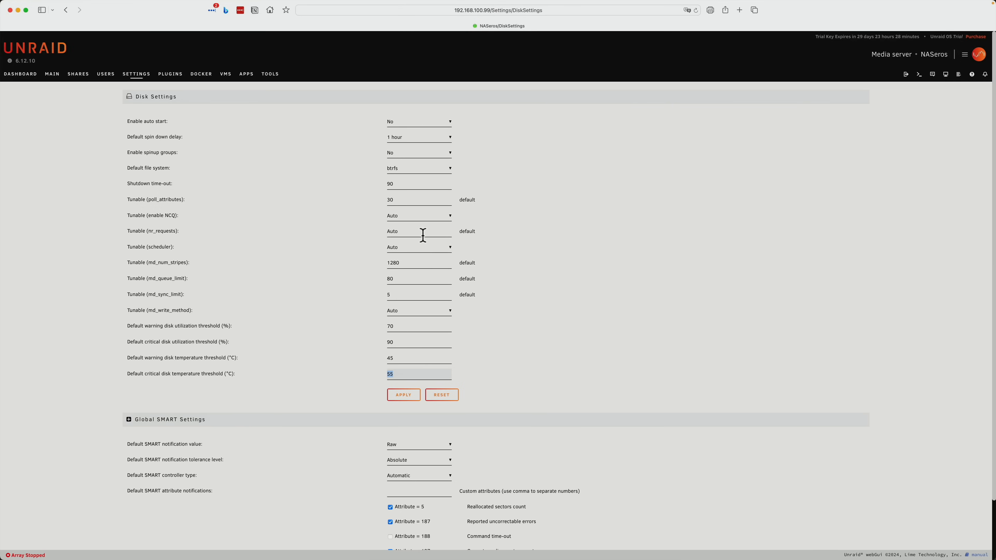
left_click(447, 175)
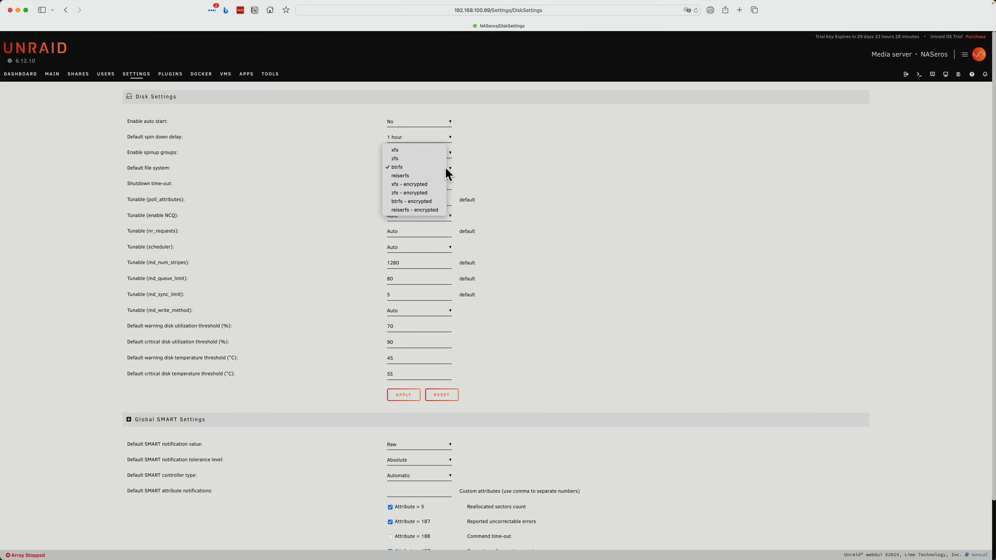
left_click(447, 174)
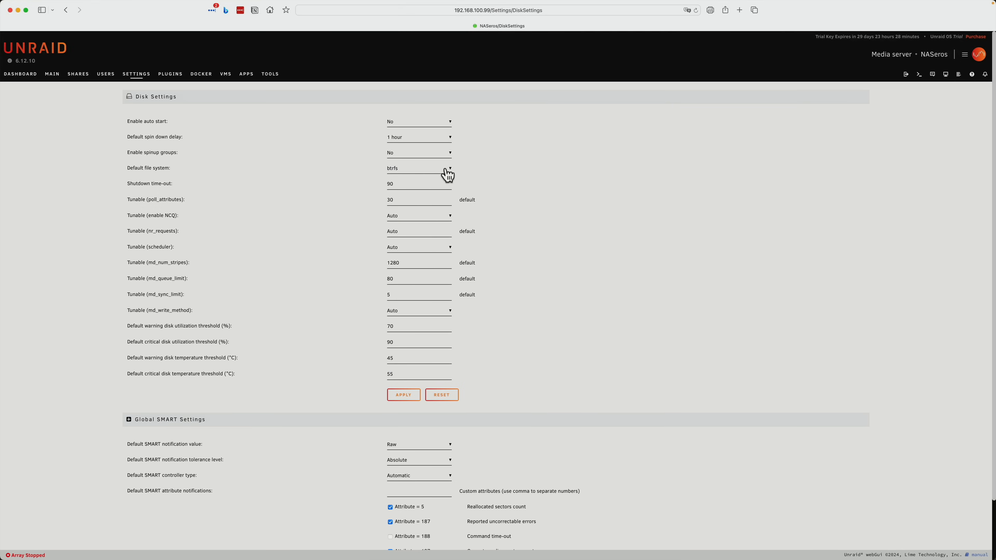
left_click(406, 398)
left_click(437, 399)
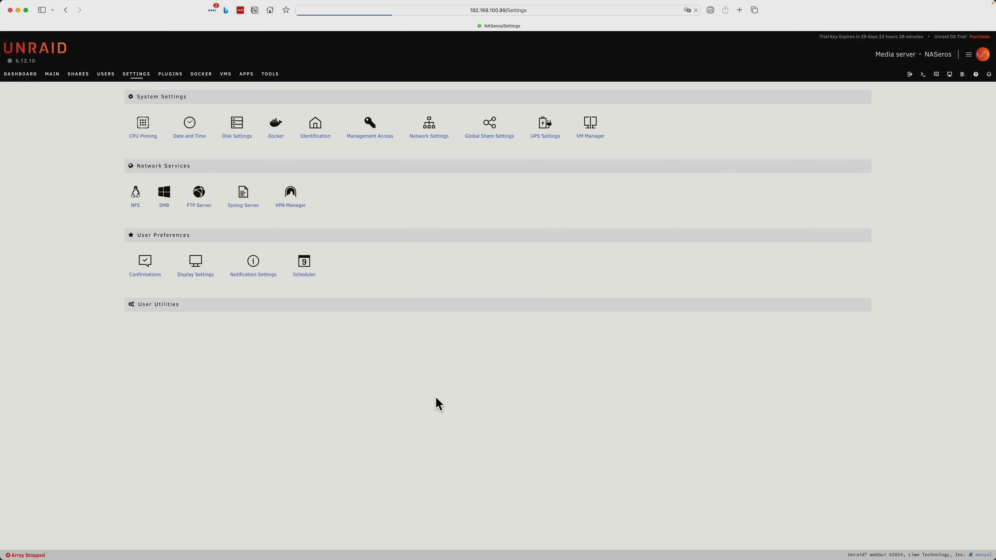
- Examine the spin down delay and file system type options in the individual settings of Disk 1
left_click(53, 74)
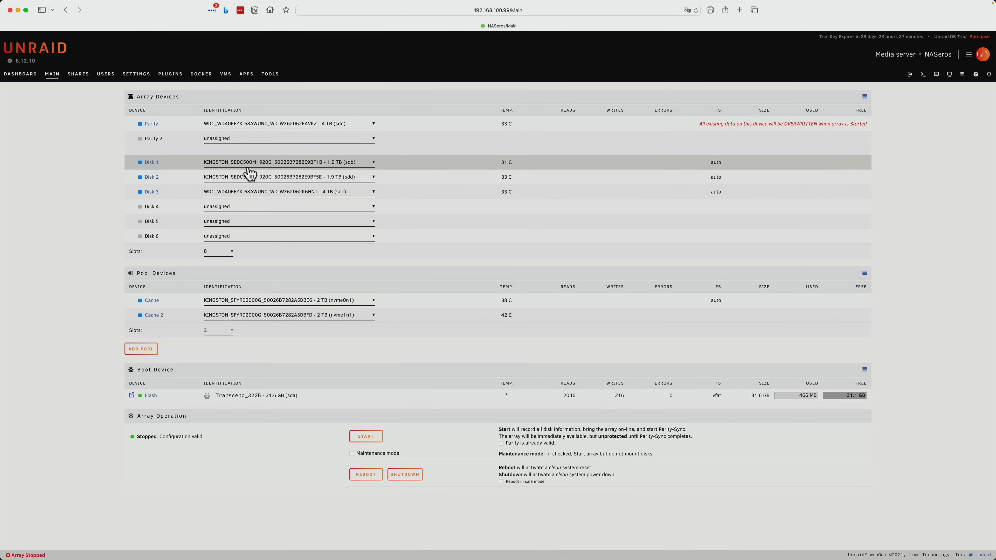
left_click(152, 163)
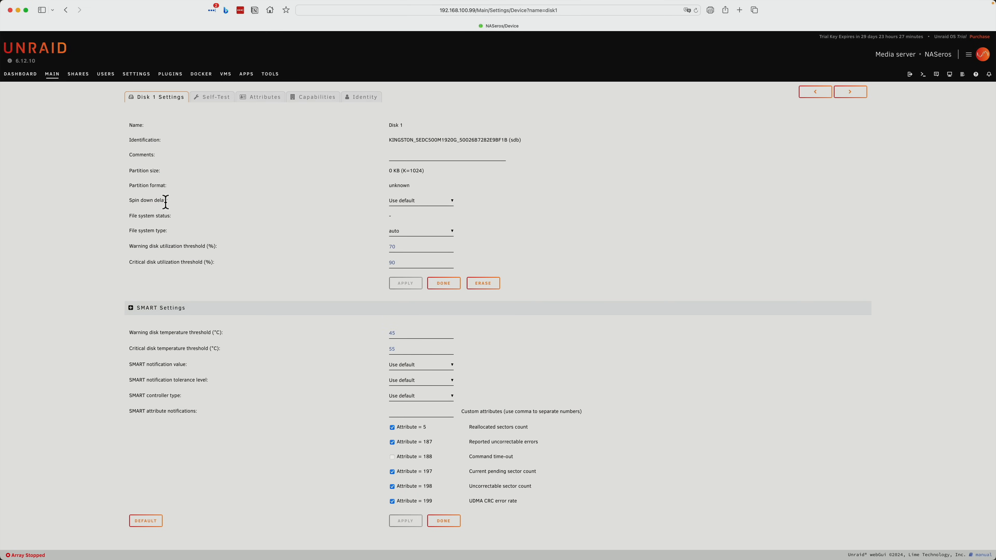
left_click(411, 209)
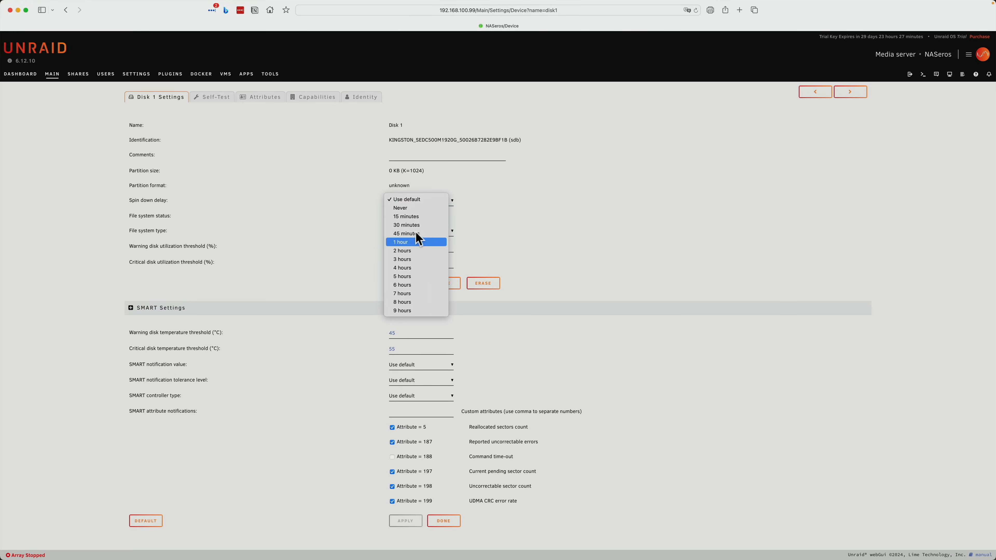
left_click(456, 189)
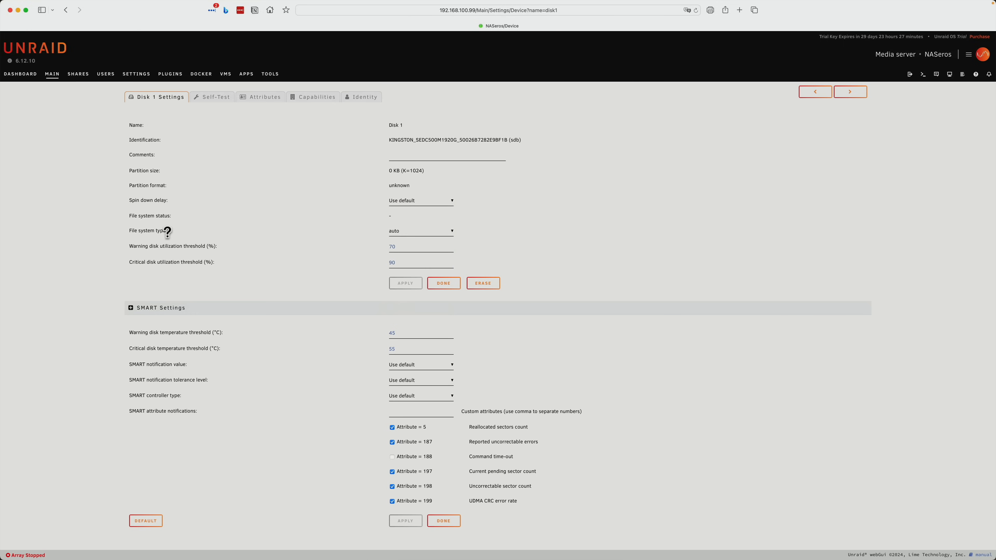
left_click(439, 235)
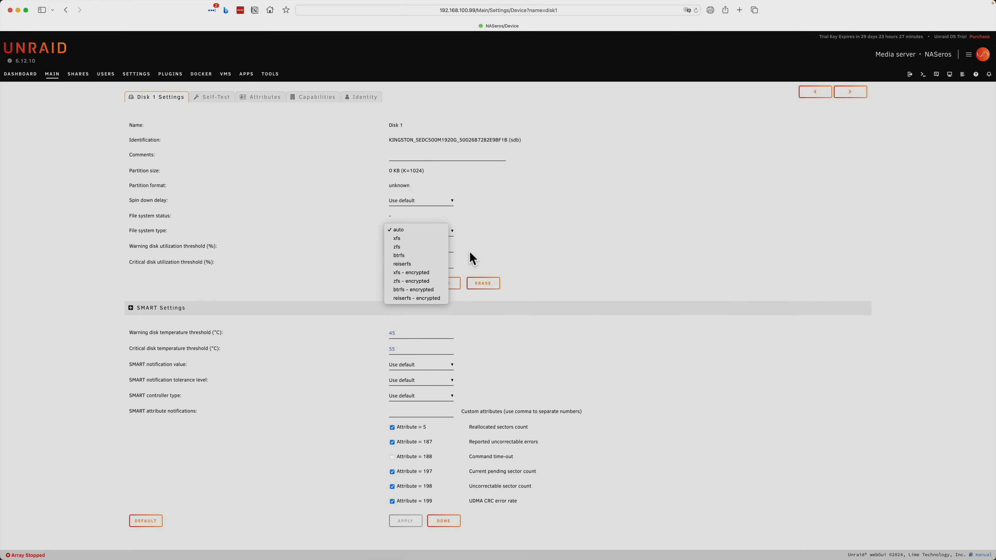
left_click(492, 244)
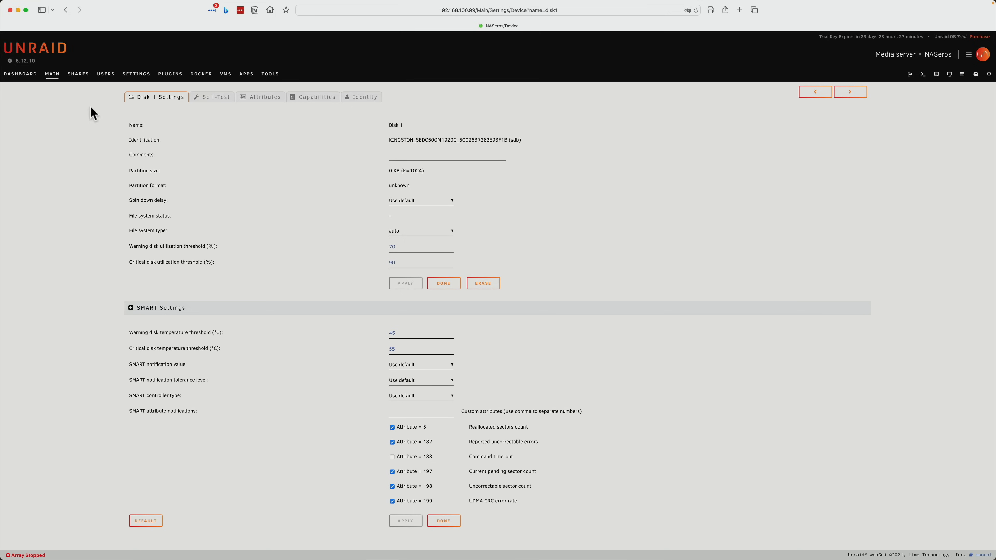
- Leave the Disk 1 settings and start the array, agreeing to overwrite the parity disk's content
left_click(52, 75)
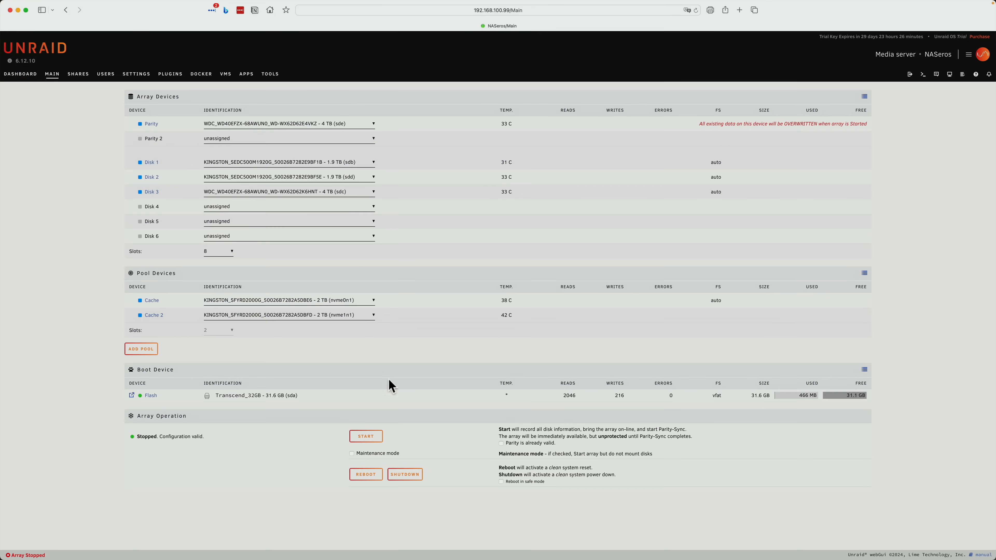
left_click(364, 442)
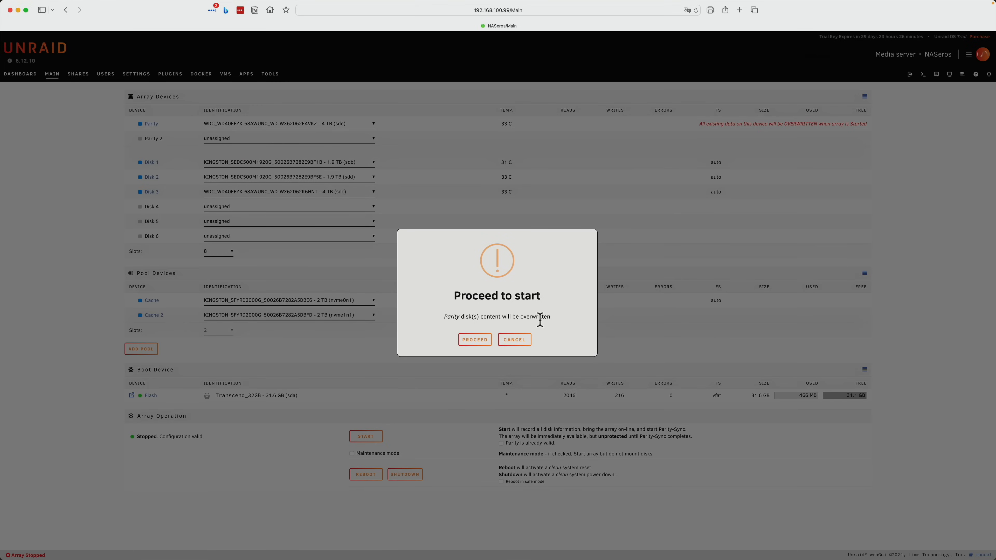
left_click(475, 340)
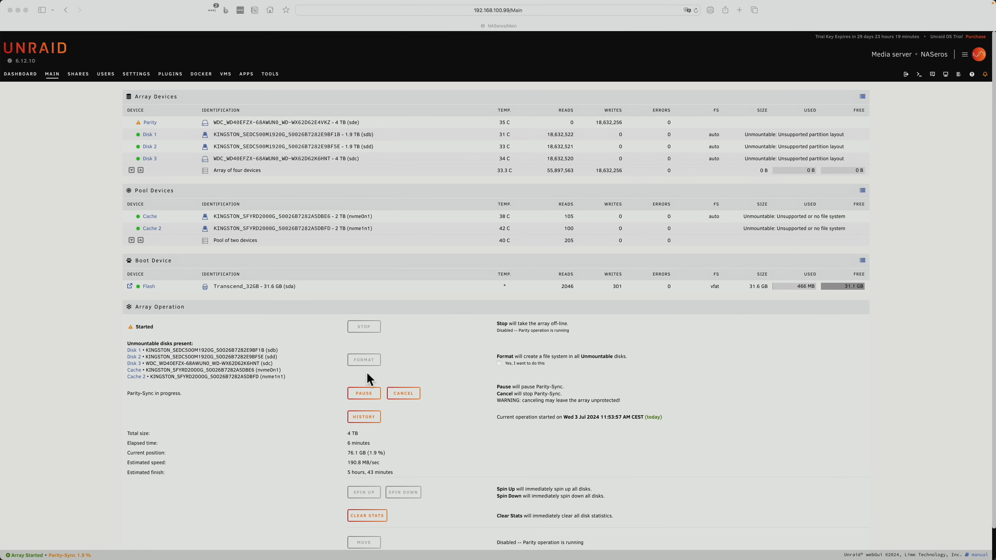
- Authorize creating a file system on all unmountable array and cache disks, and accept the data loss warning
left_click(500, 362)
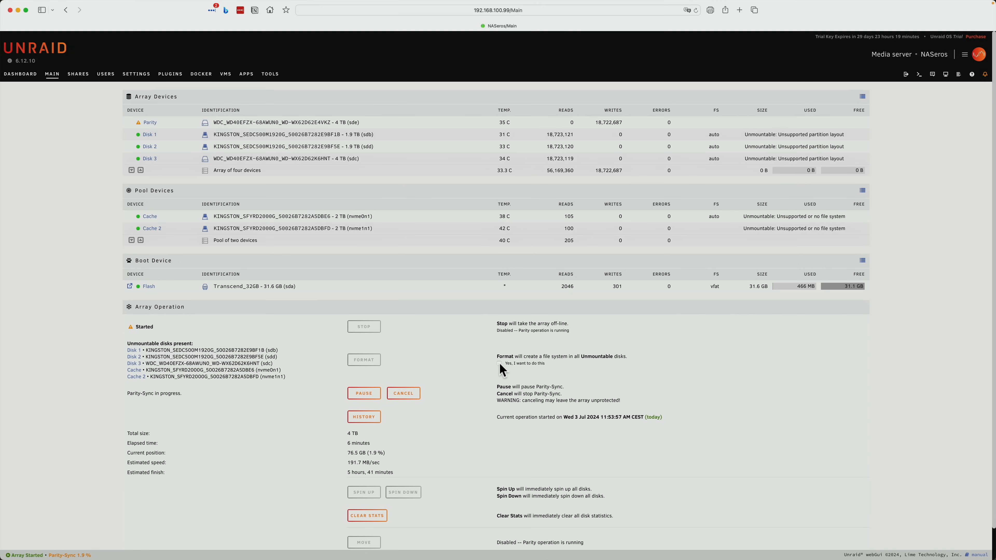
left_click(500, 364)
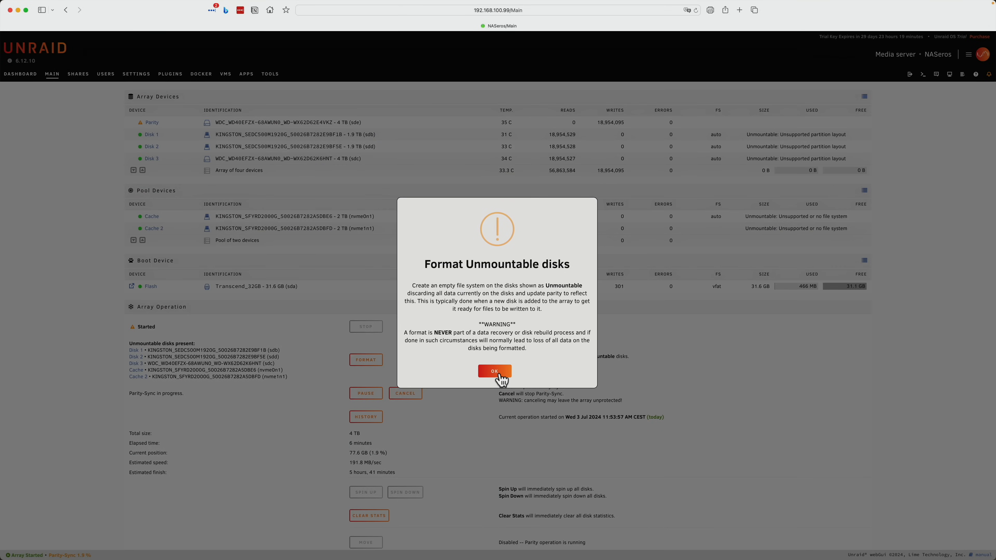
left_click(495, 371)
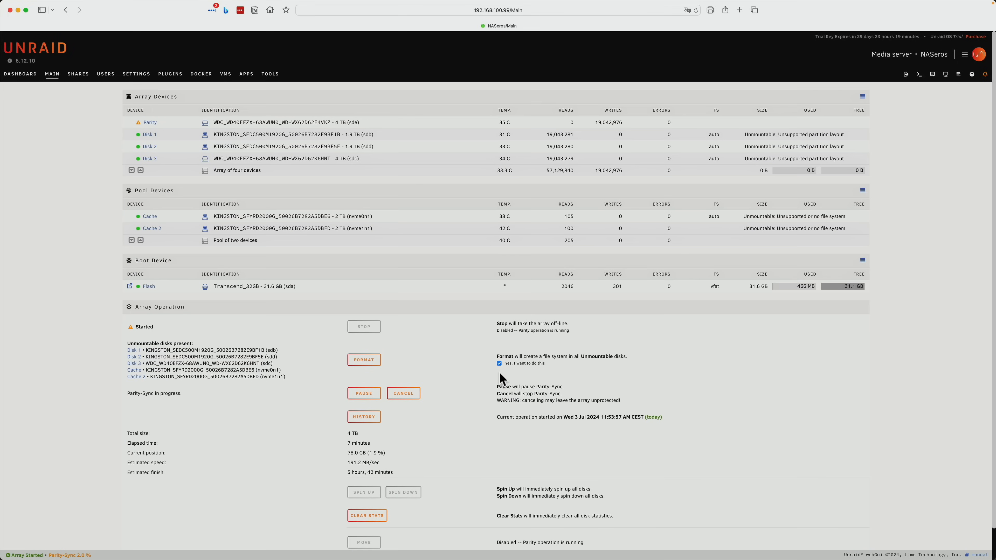